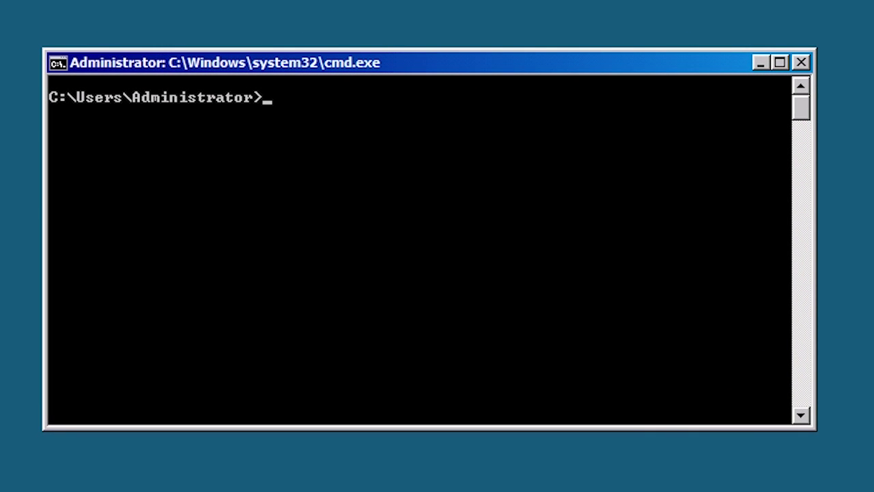
# From the C:\ root, display the current computer name, WIN-DI3PHNRTPRA.
pyautogui.write('cd\\')
pyautogui.press('Return')
pyautogui.write('echo %comput')
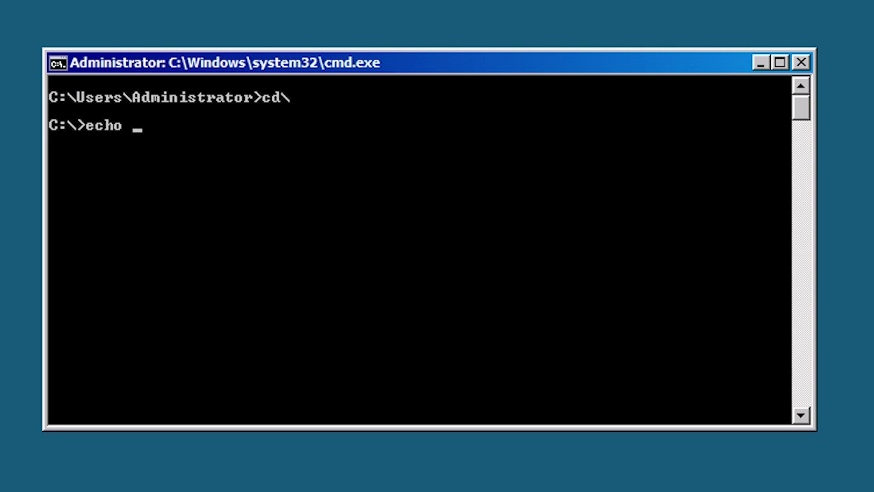
pyautogui.write('ername%')
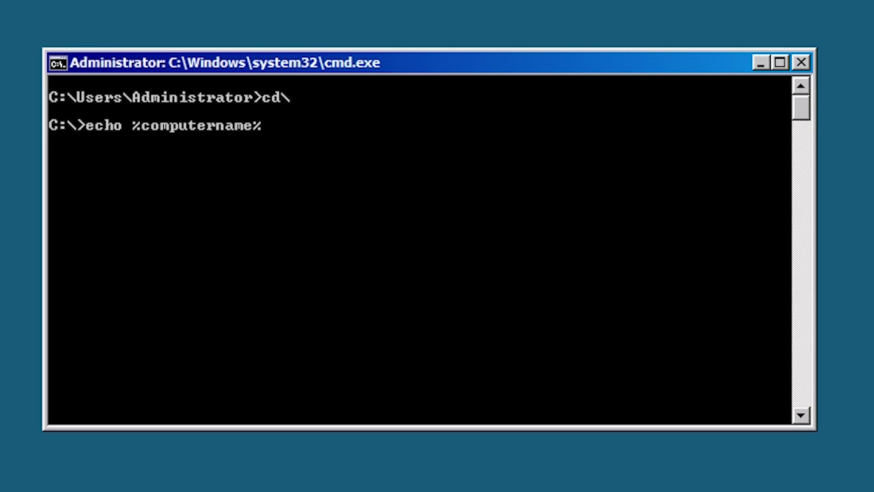
pyautogui.press('Return')
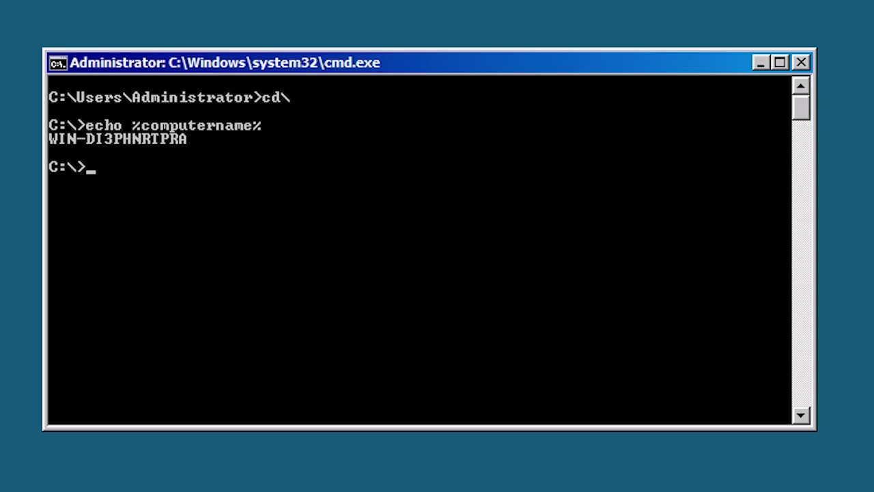
# Rename the computer to dc2 with netdom renamecomputer, confirming with y.
pyautogui.write('netdom ')
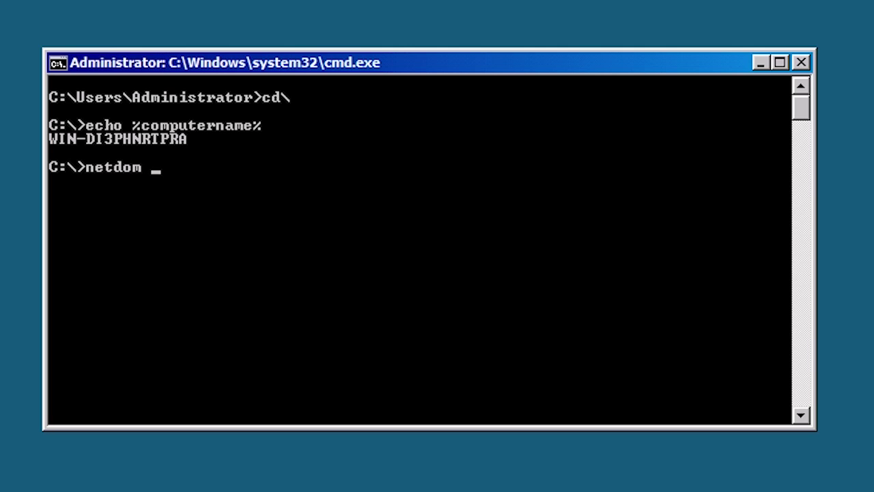
pyautogui.write('renamecomputer')
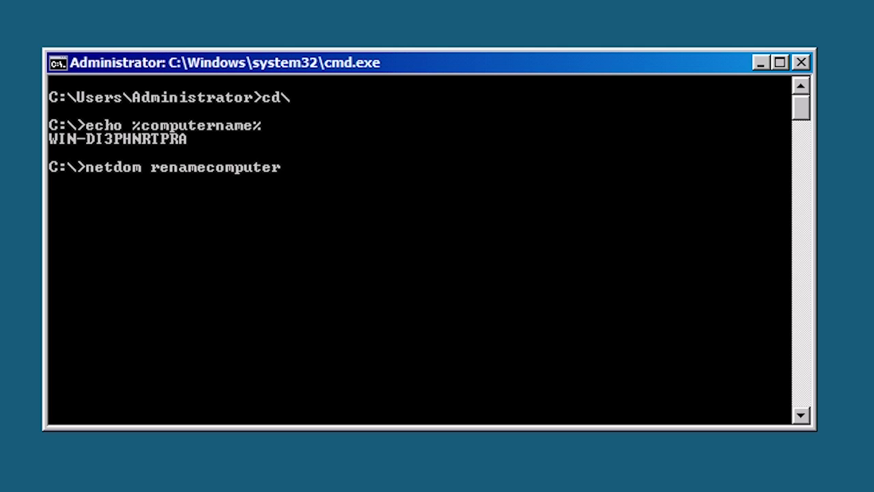
pyautogui.write(' localhost')
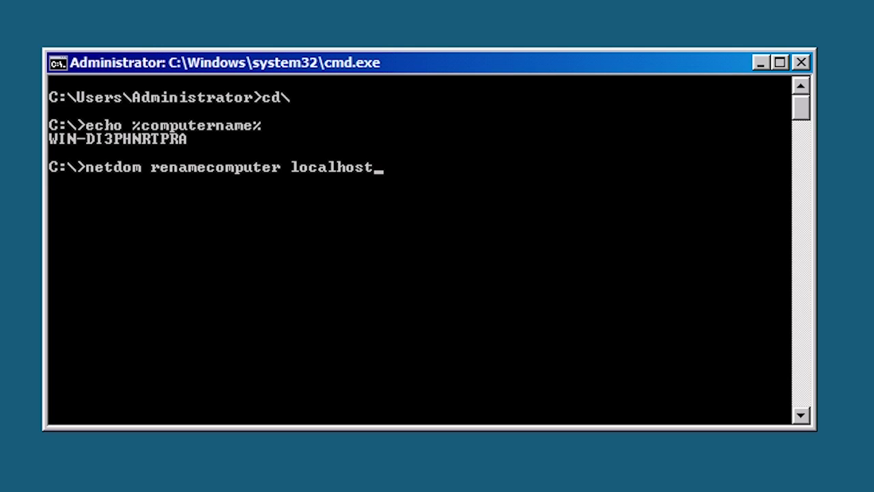
pyautogui.write('/NewN')
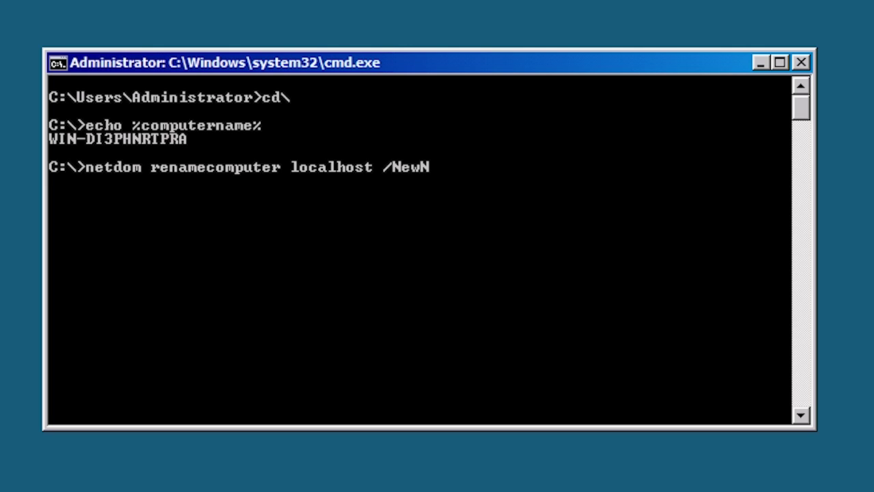
pyautogui.write('ame:dc2')
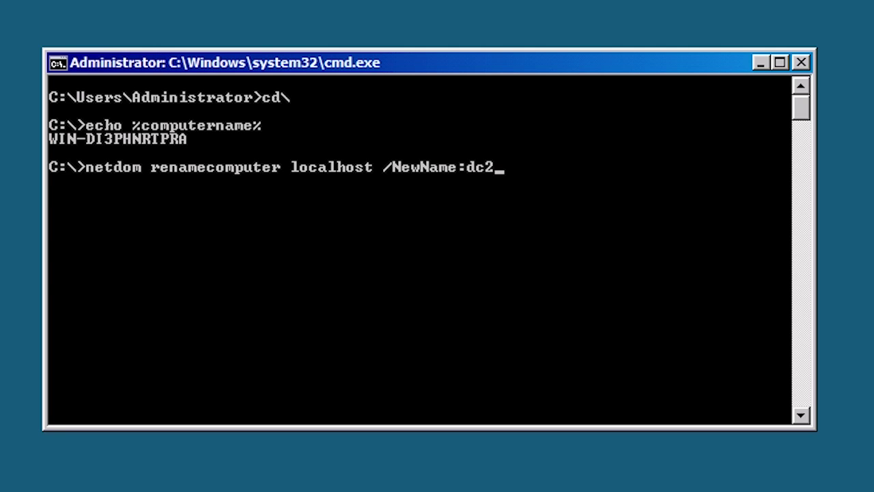
pyautogui.press('Return')
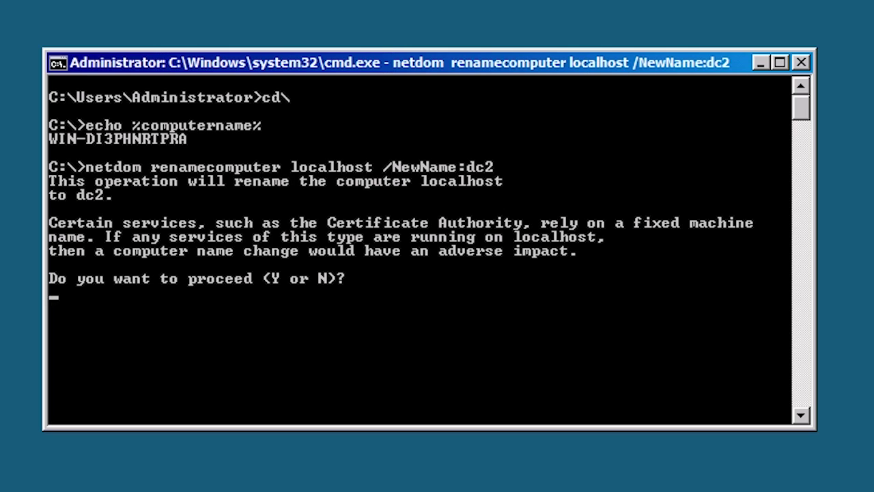
pyautogui.write('y')
pyautogui.press('Return')
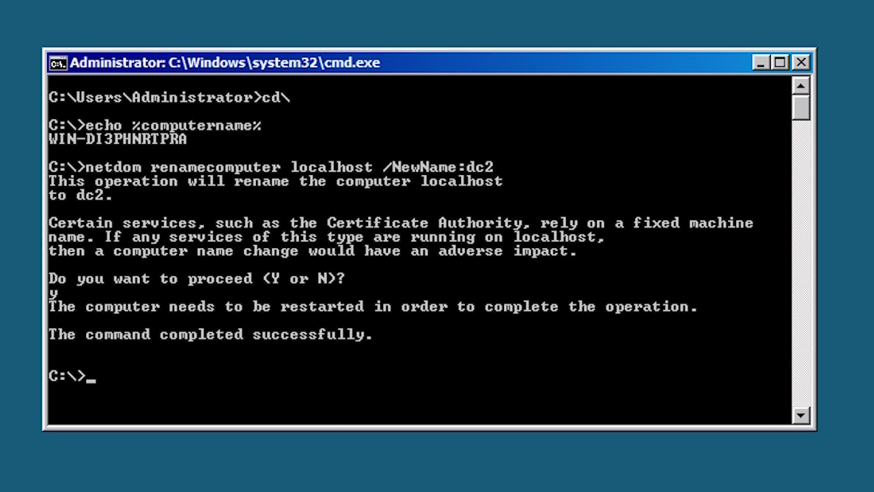
# List IPv4 interfaces with netsh, noting Local Area Connection at index 21.
pyautogui.write('netsh in')
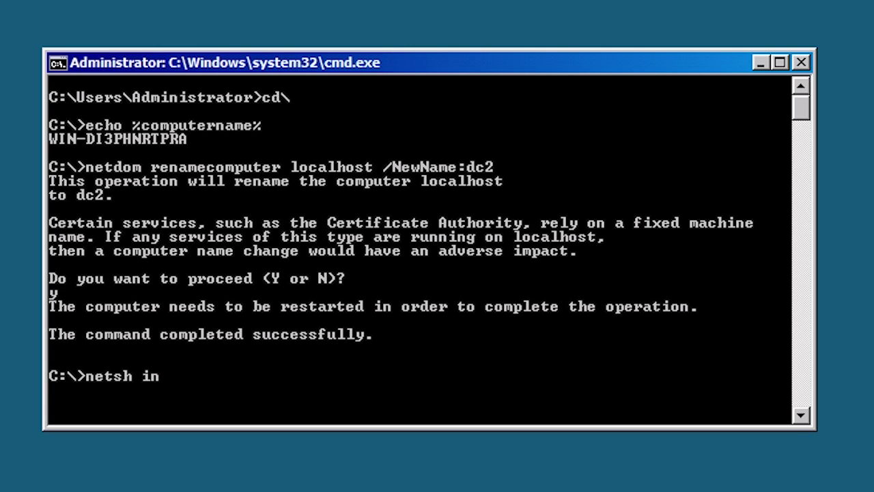
pyautogui.write('terface')
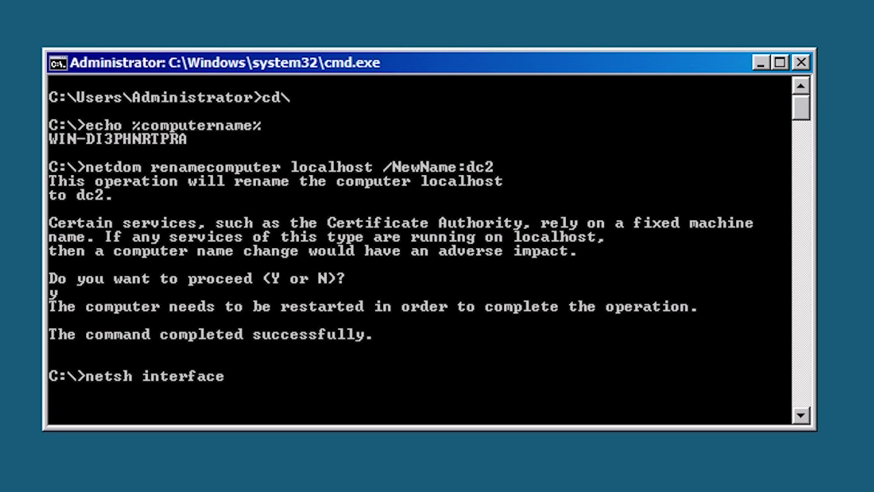
pyautogui.write(' IPv4 show interfaces')
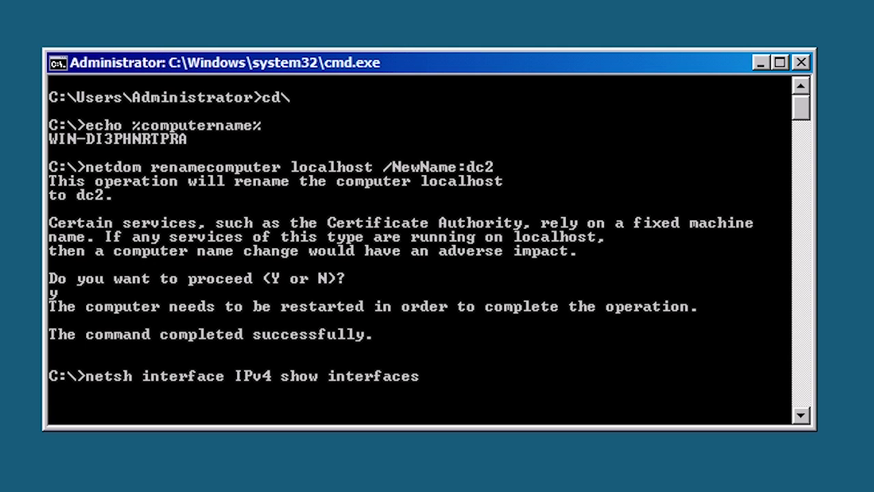
pyautogui.press('Return')
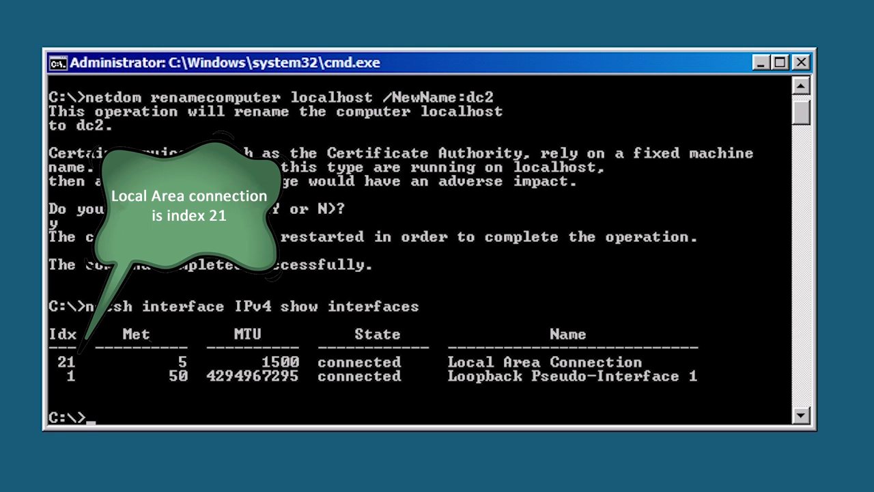
# Set interface 21 to static IPv4 192.168.1.2, mask 255.255.255.0, gateway 192.168.1.1.
pyautogui.write('ne')
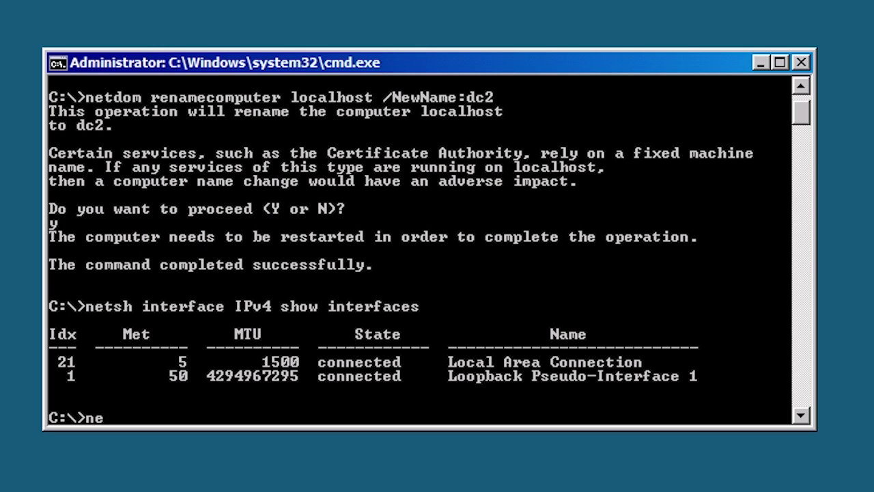
pyautogui.write('tsh interfa')
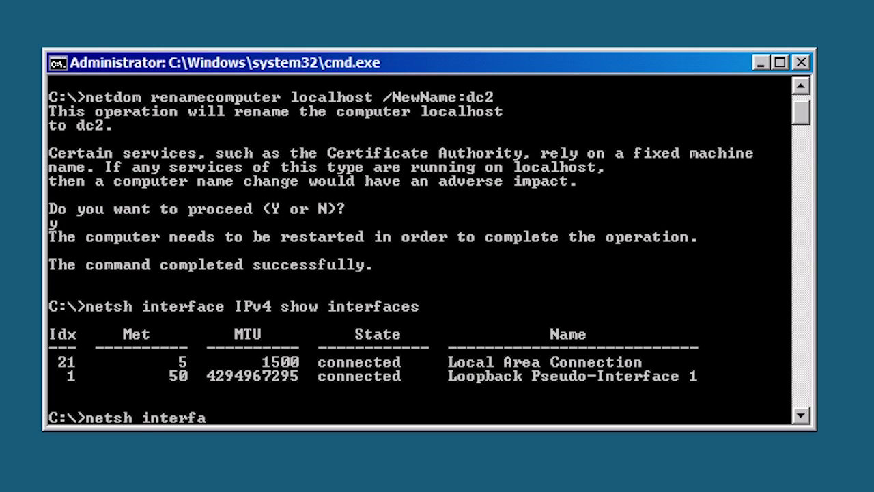
pyautogui.write('ce IPv4 set address')
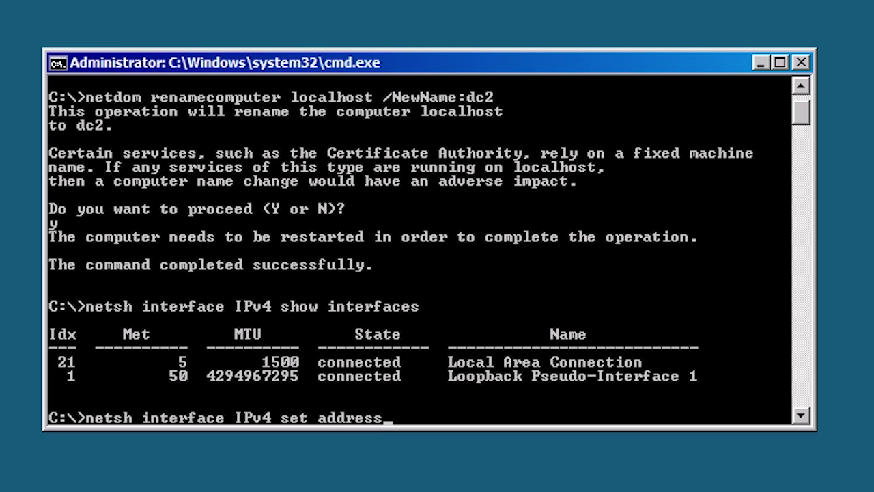
pyautogui.write('name=21')
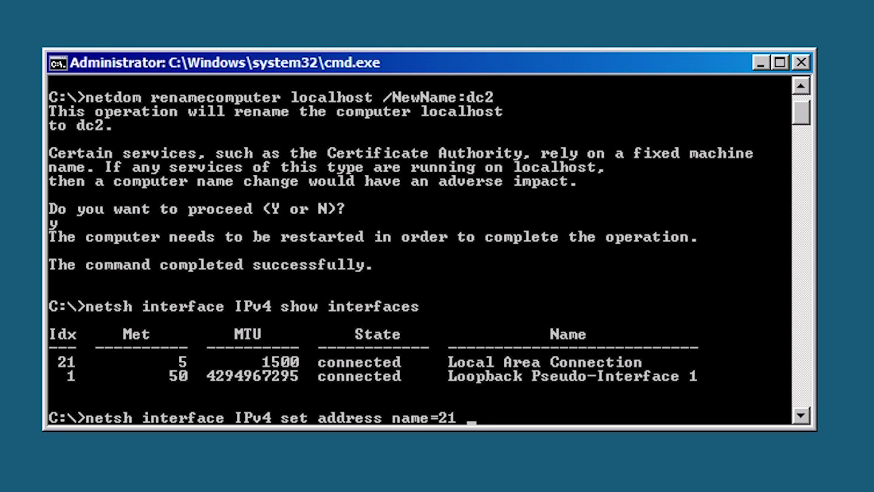
pyautogui.write('source=static')
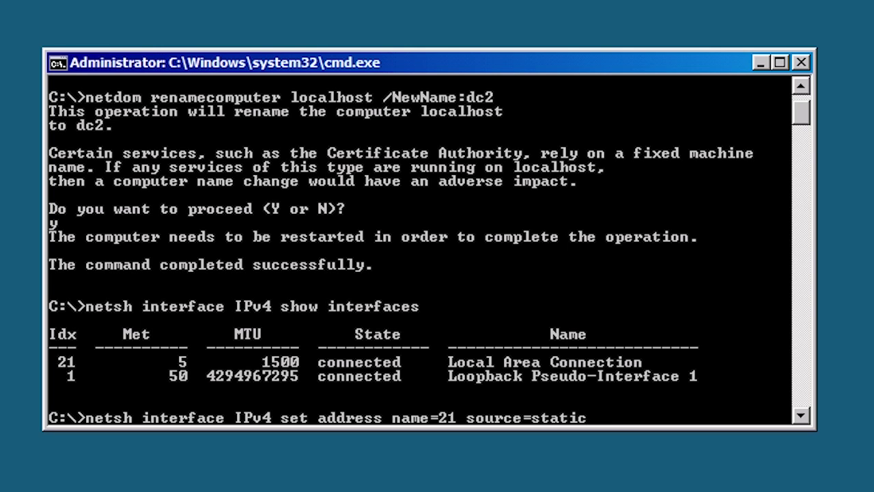
pyautogui.write('addres')
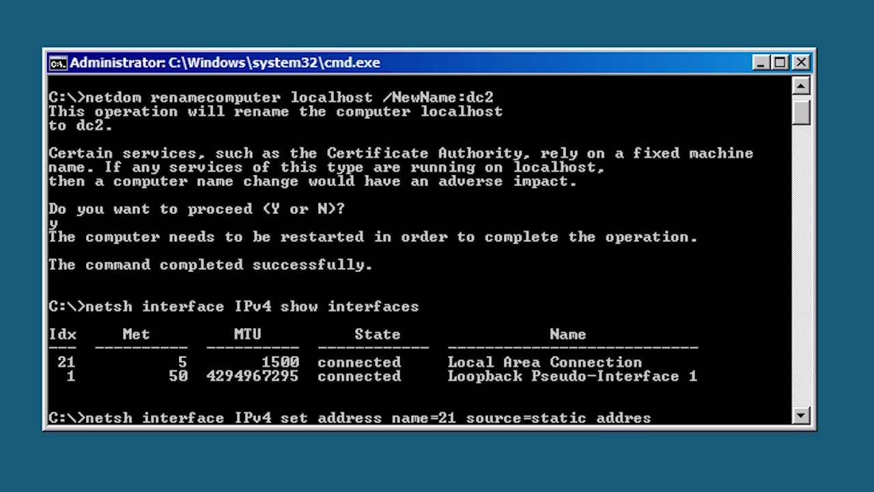
pyautogui.write('s=192.168')
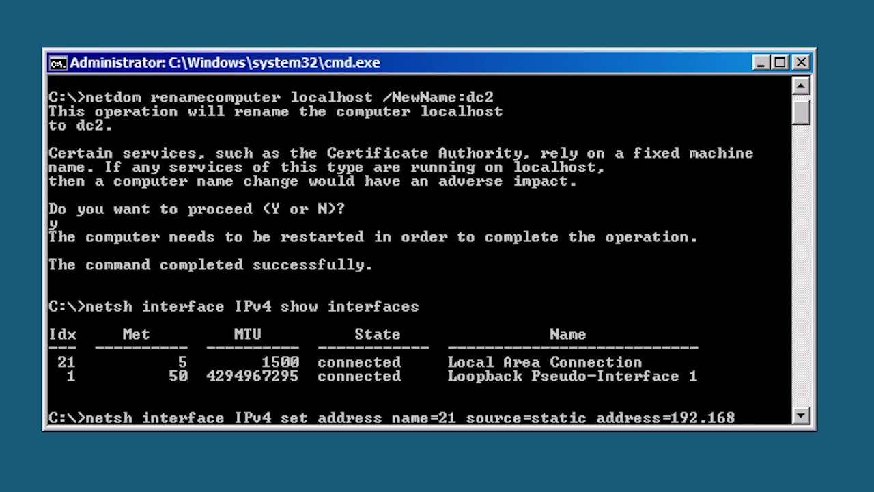
pyautogui.write('.1.2 mask=2')
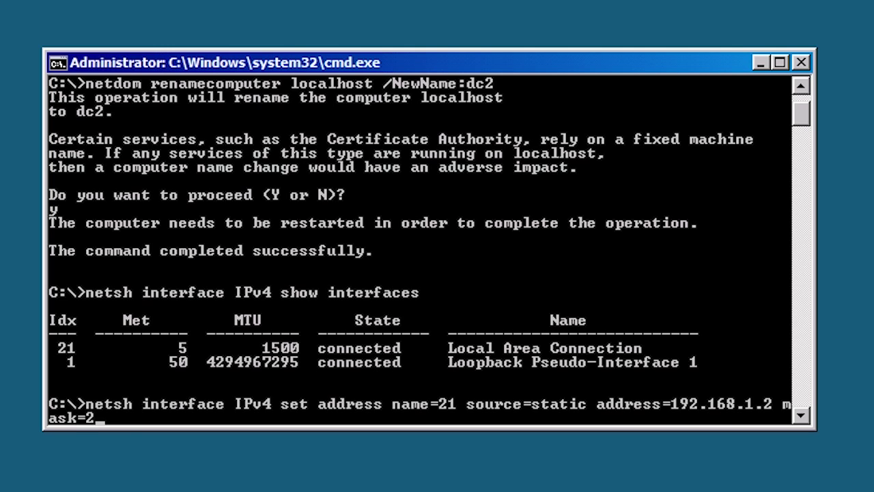
pyautogui.write('55.255.255.0 ')
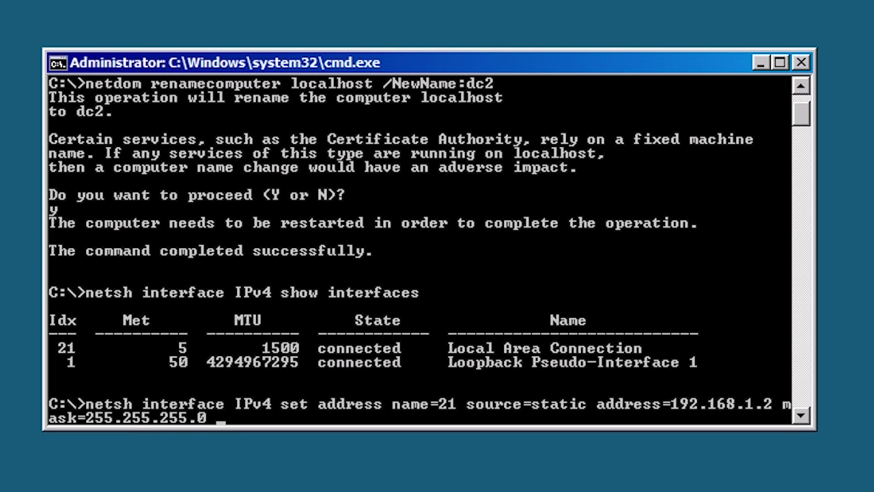
pyautogui.write('gateway=192.168.1.1')
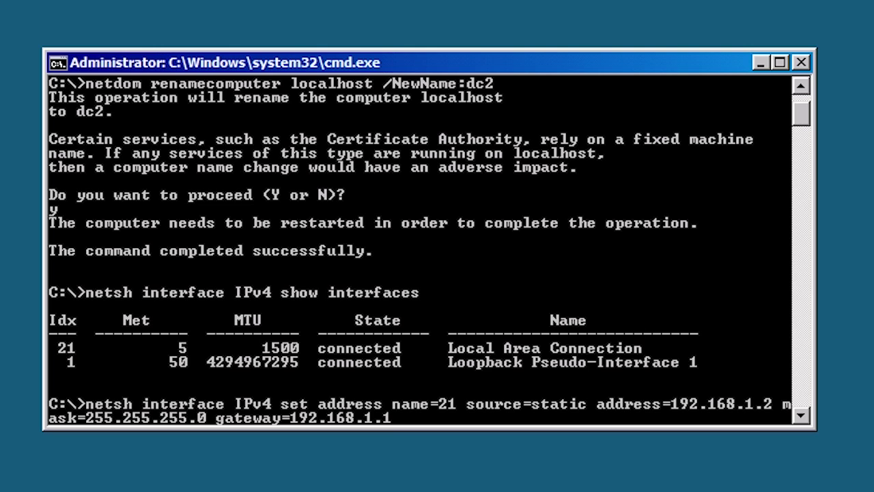
pyautogui.press('Return')
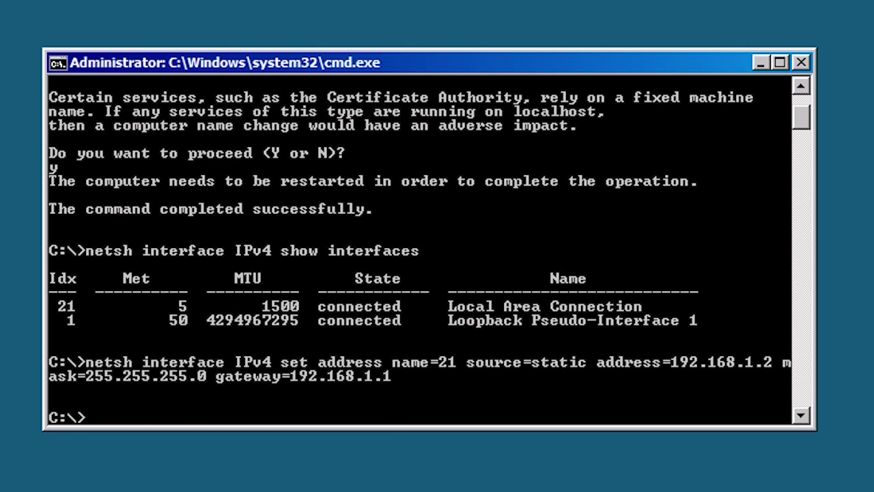
# Add the static IPv6 address fd00:0:0:1::2 to interface 21 via netsh.
pyautogui.write('netsh interfac')
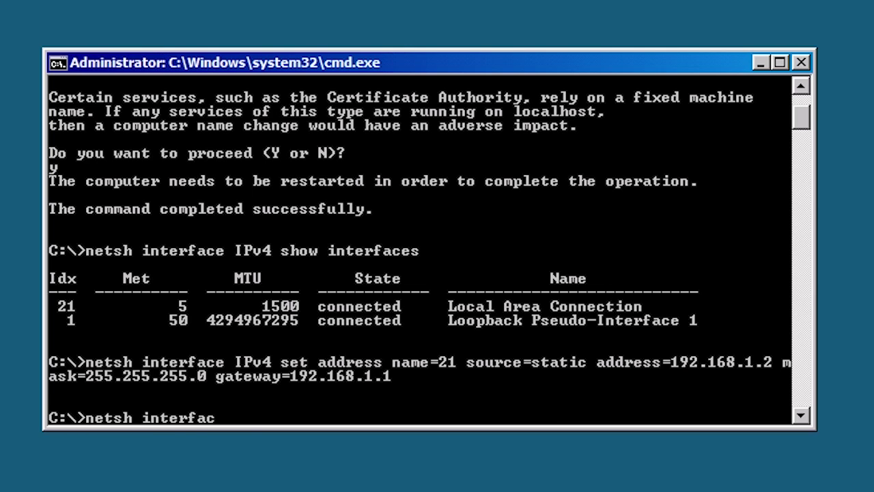
pyautogui.write('e IPv6 set address')
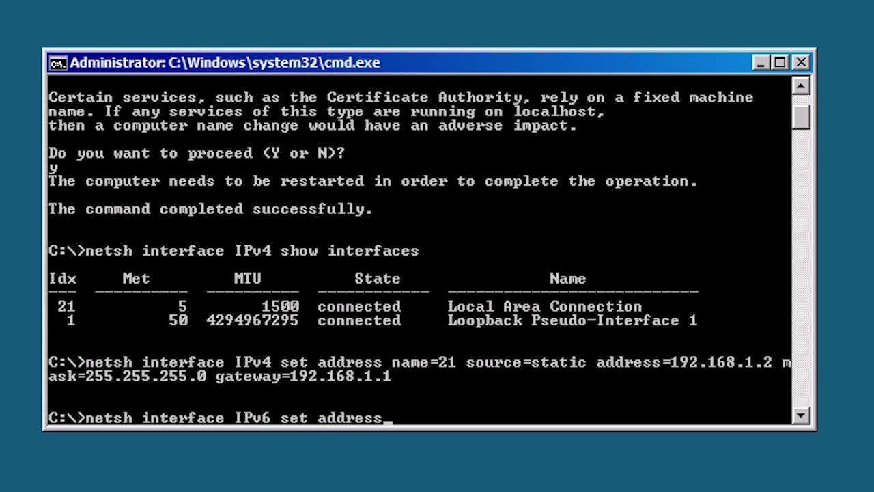
pyautogui.write(' interface=21')
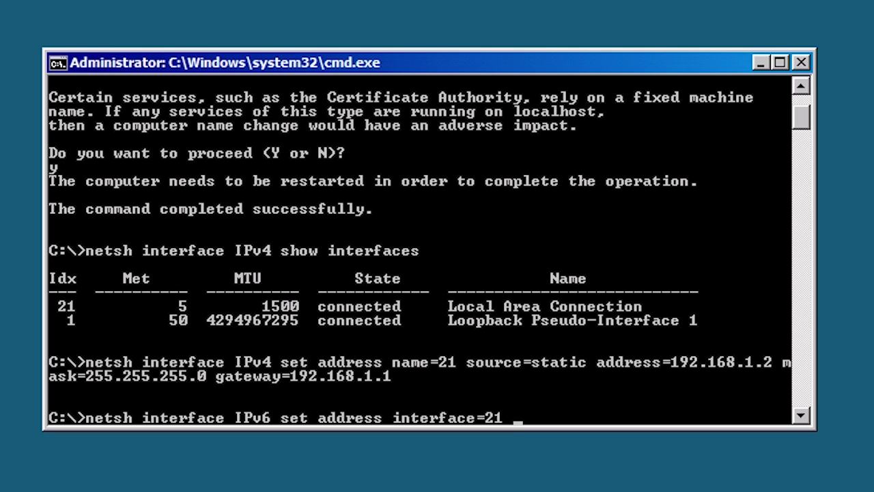
pyautogui.write(' address')
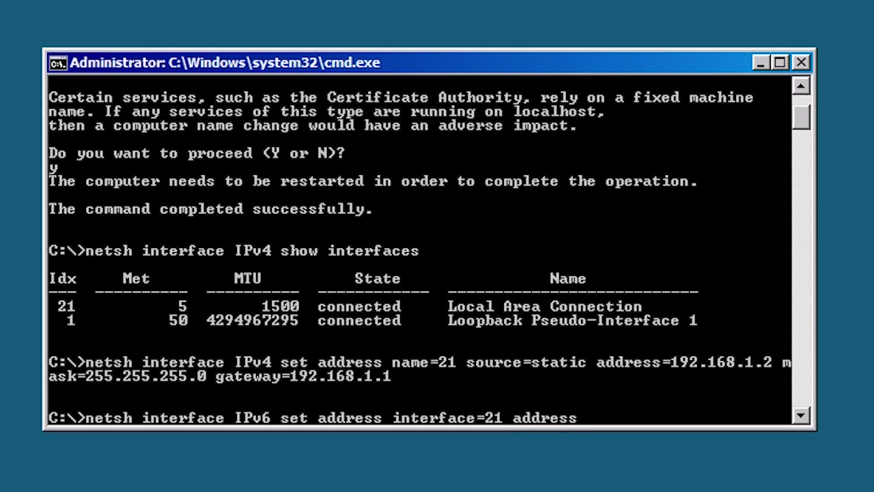
pyautogui.write('=fd00:0:0')
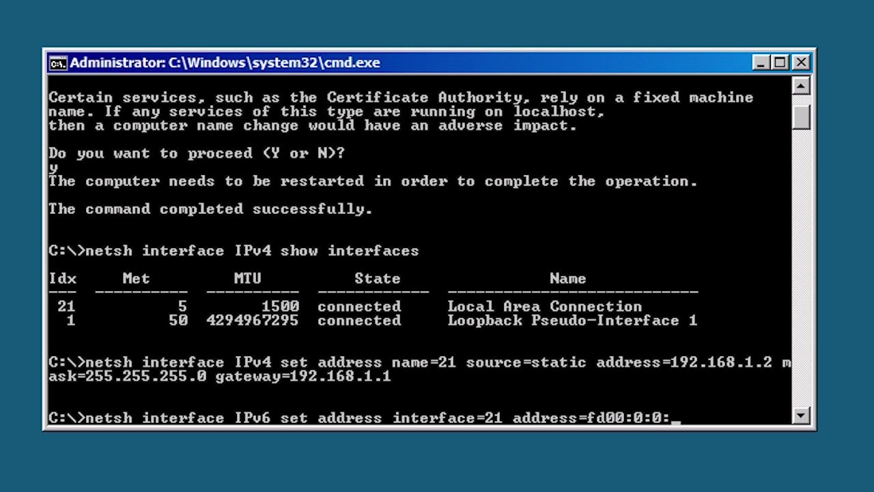
pyautogui.write(':1::2')
pyautogui.press('Return')
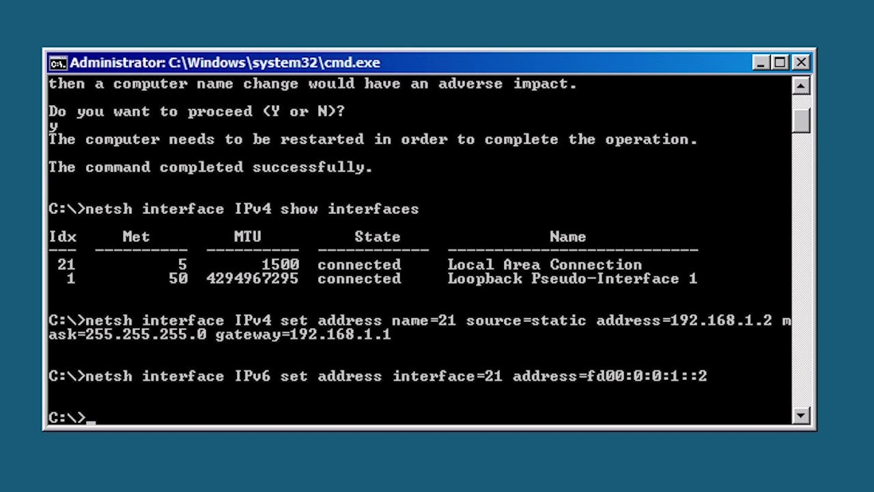
# Add 192.168.1.1 as DNS server index 1 on interface 21 with netsh.
pyautogui.write('netsh interface I')
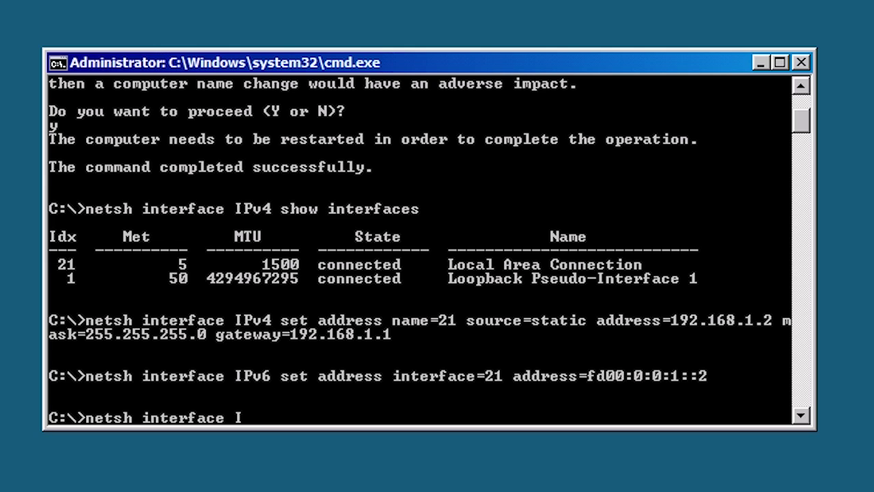
pyautogui.write('Pv4 add dnsserver')
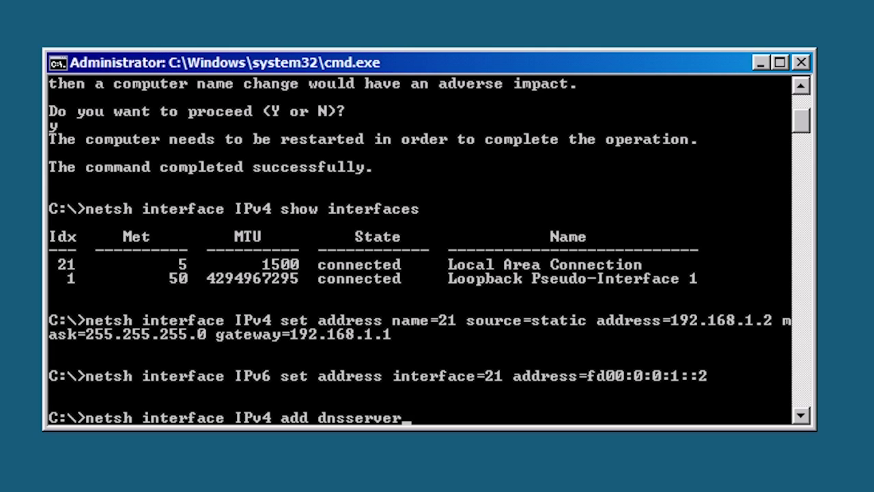
pyautogui.write('name=21 address=1')
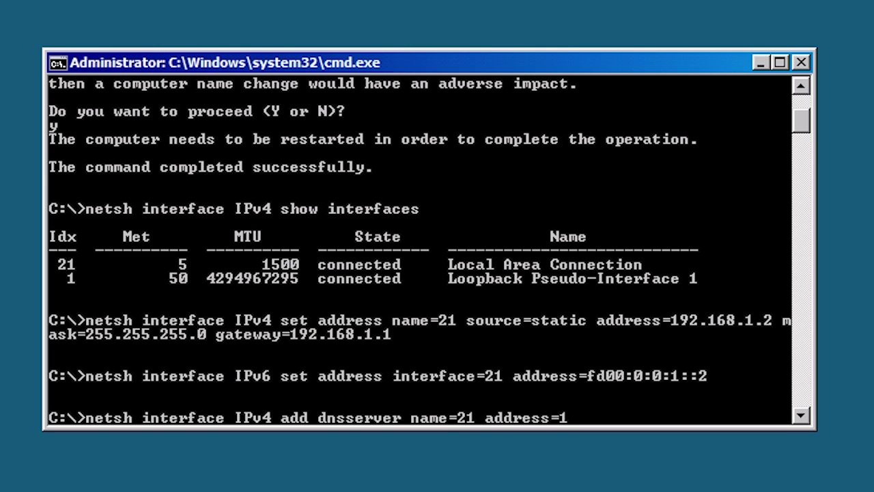
pyautogui.write('92.168.1.1')
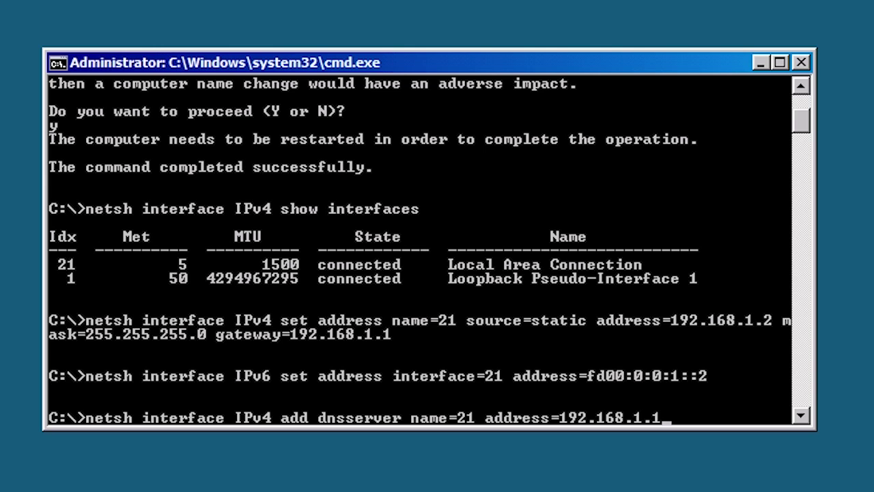
pyautogui.write('index=1')
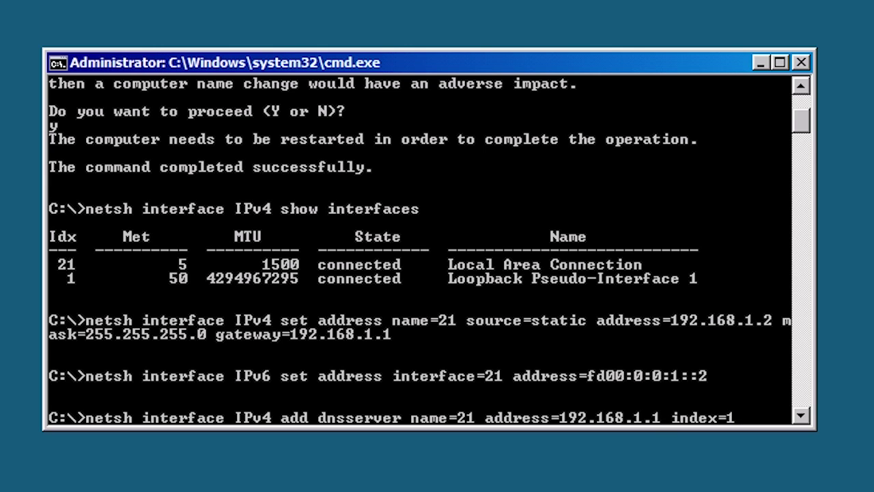
pyautogui.press('Return')
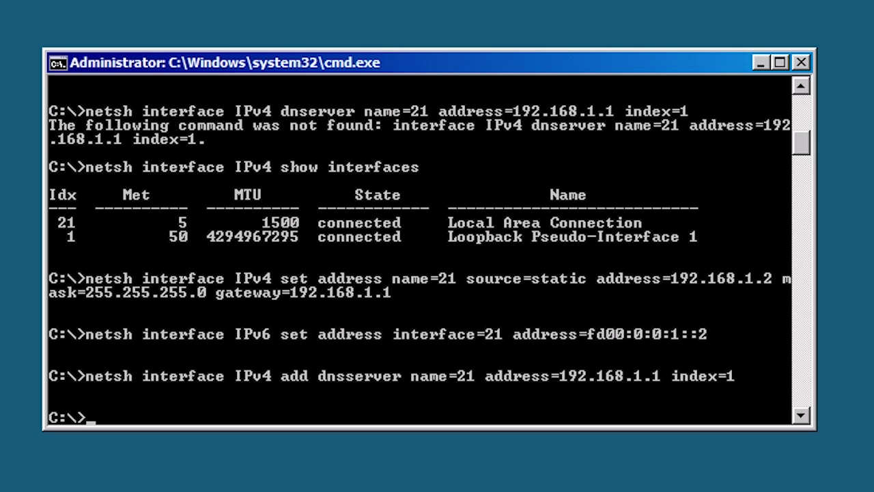
# Edit the recalled DNS command to add 127.0.0.1 as DNS server index 2.
pyautogui.press('Up')
pyautogui.press('BackSpace')
pyautogui.press('BackSpace')
pyautogui.press('BackSpace')
pyautogui.press('BackSpace')
pyautogui.press('BackSpace')
pyautogui.press('BackSpace')
pyautogui.press('BackSpace')
pyautogui.press('BackSpace')
pyautogui.press('BackSpace')
pyautogui.press('BackSpace')
pyautogui.press('BackSpace')
pyautogui.press('BackSpace')
pyautogui.press('BackSpace')
pyautogui.press('BackSpace')
pyautogui.press('BackSpace')
pyautogui.press('BackSpace')
pyautogui.press('BackSpace')
pyautogui.press('BackSpace')
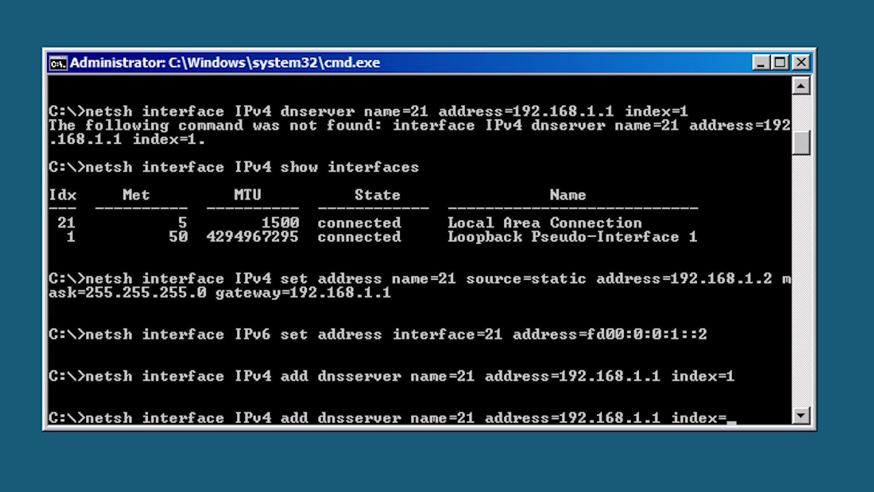
pyautogui.write('27.')
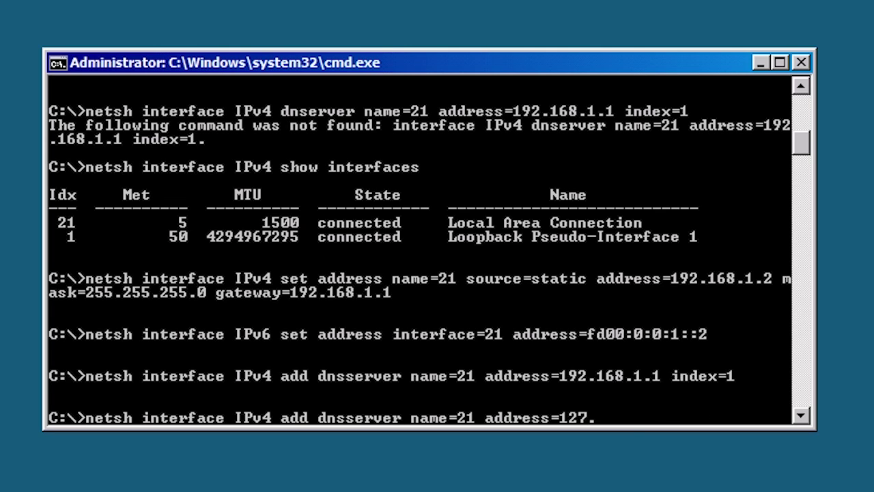
pyautogui.write('0.0.1 index=2')
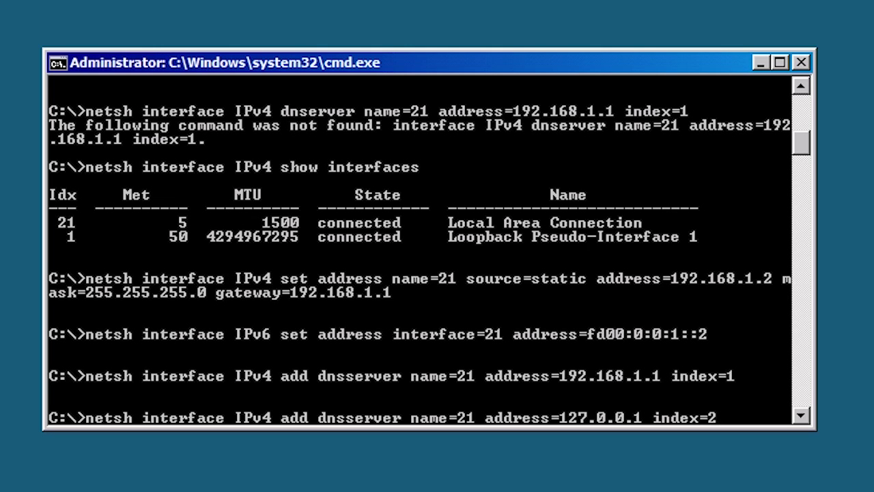
pyautogui.press('Return')
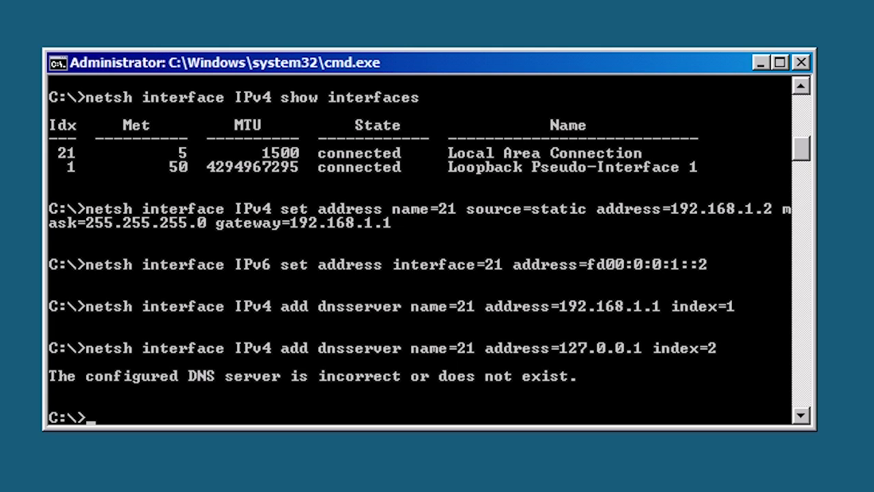
# Run oclist | more to see DNS-Server-Core-Role Not Installed, then cancel with Ctrl+C.
pyautogui.write('oclist |')
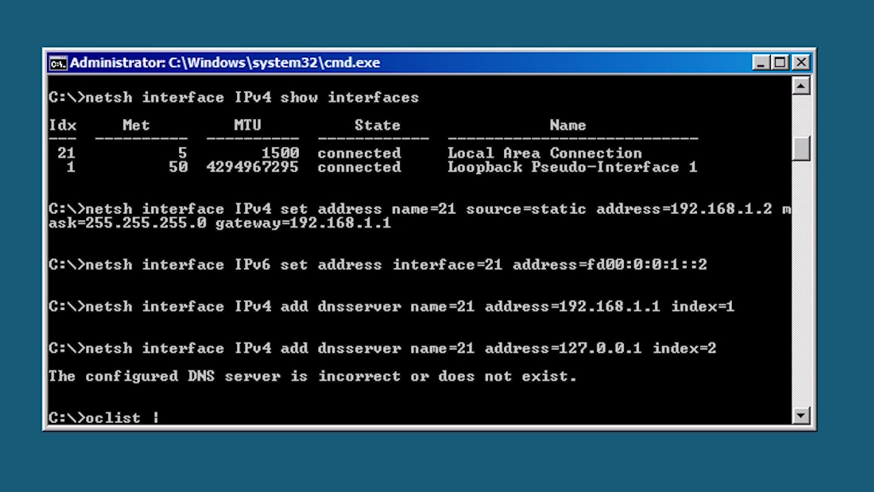
pyautogui.write(' more')
pyautogui.press('Return')
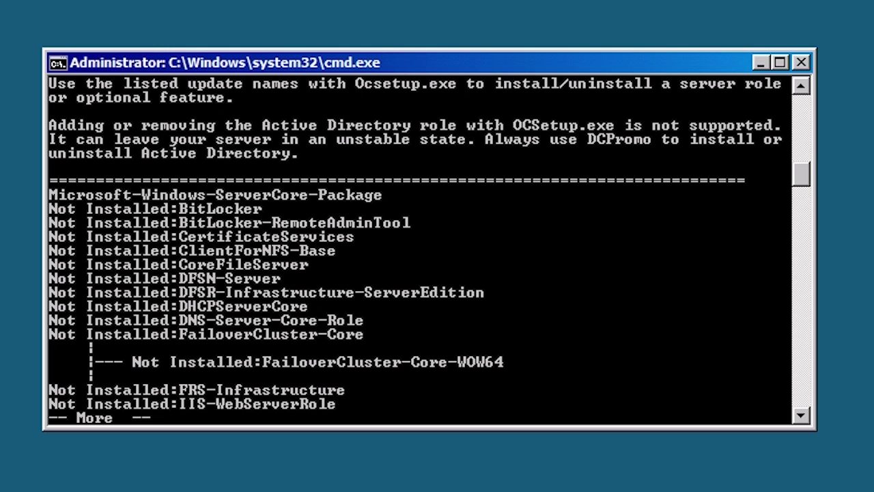
pyautogui.hotkey('ctrl', 'c')
pyautogui.hotkey('ctrl', 'c')
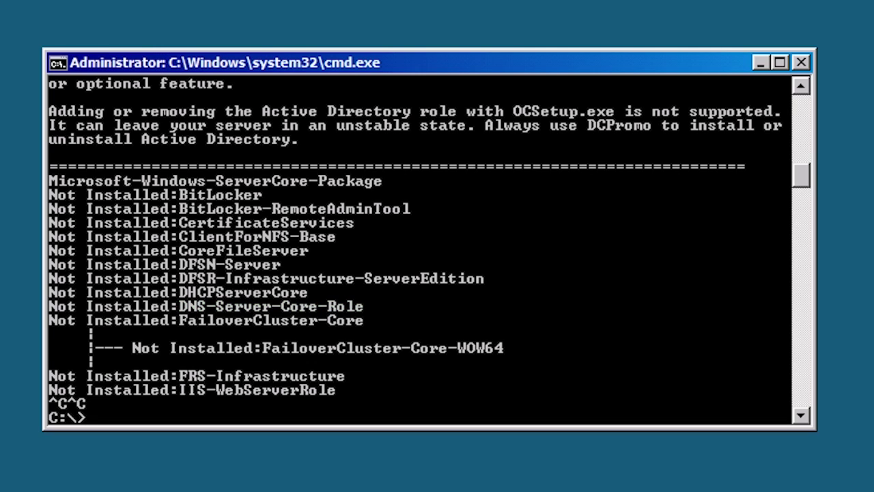
# Install DNS-Server-Core-Role with start /w ocsetup and wait for it to finish.
pyautogui.write('start /w')
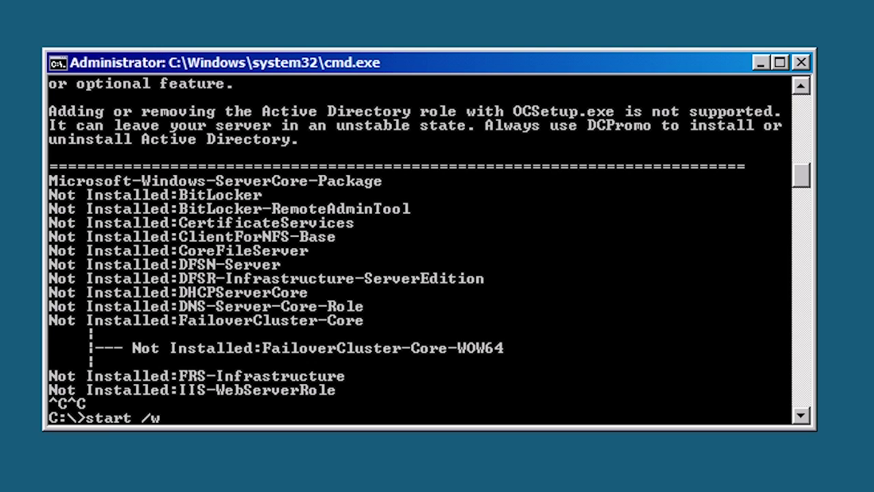
pyautogui.write(' ocsetup')
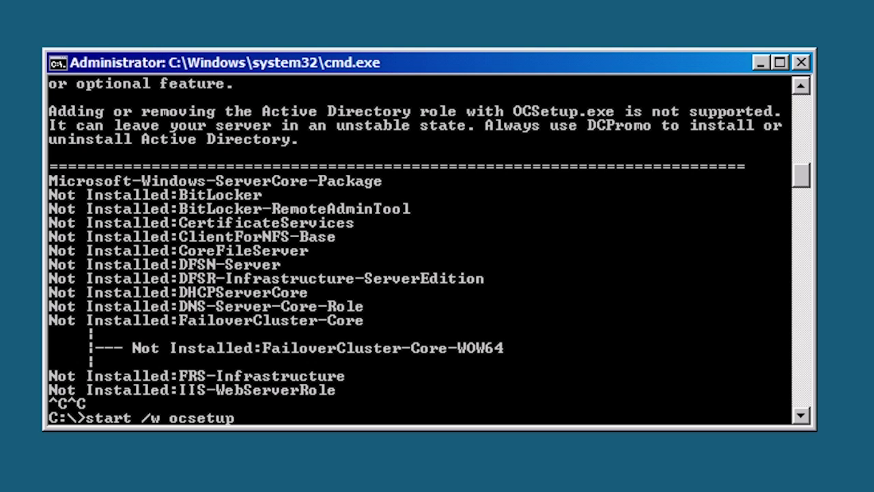
pyautogui.write('DNS-Serv')
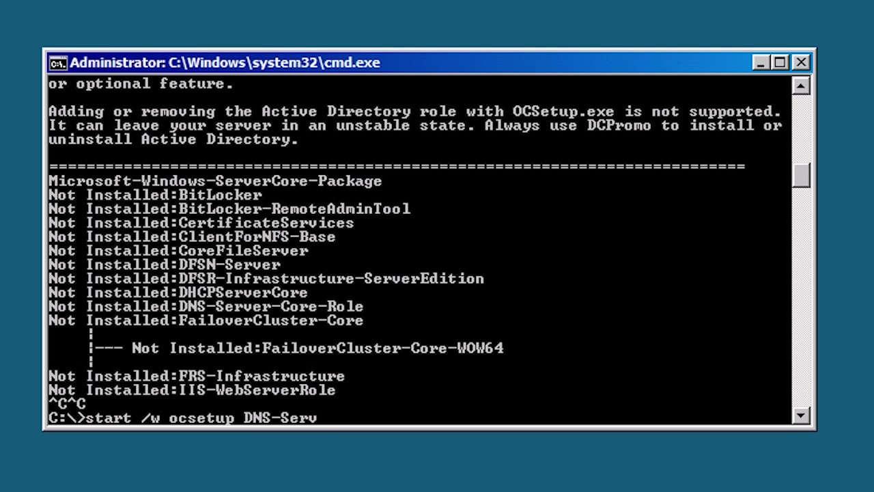
pyautogui.write('er-Core-Role')
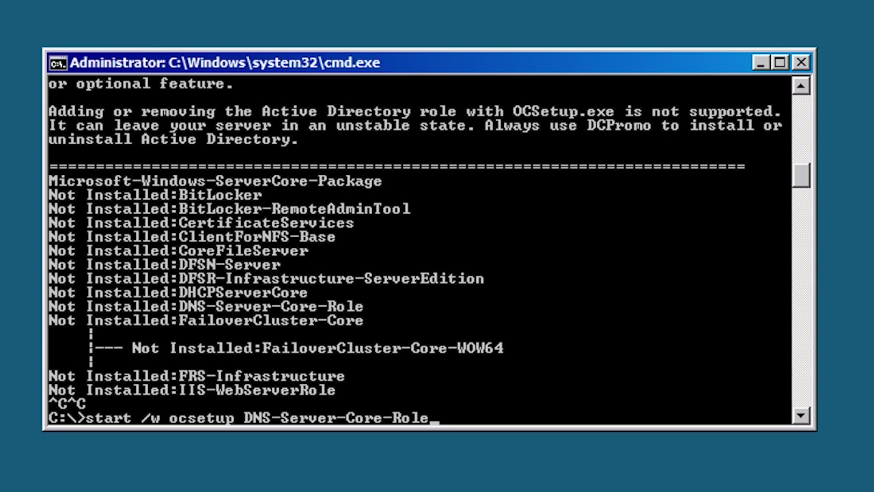
pyautogui.press('Return')
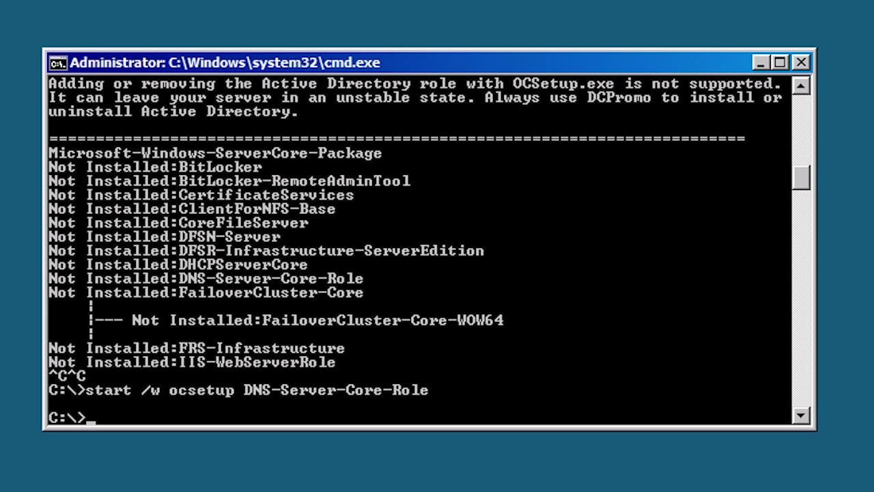
# Reboot the server immediately with shutdown /r /t 0.
pyautogui.write('shutd')
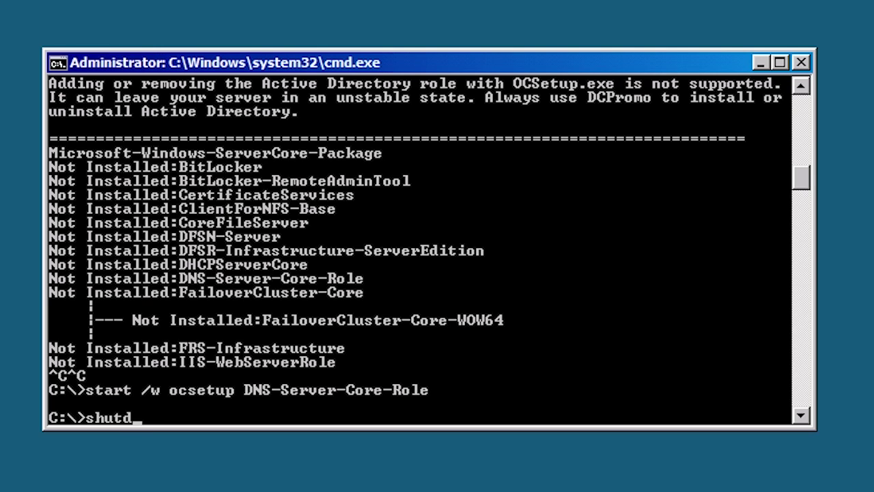
pyautogui.write('own /r /t 0')
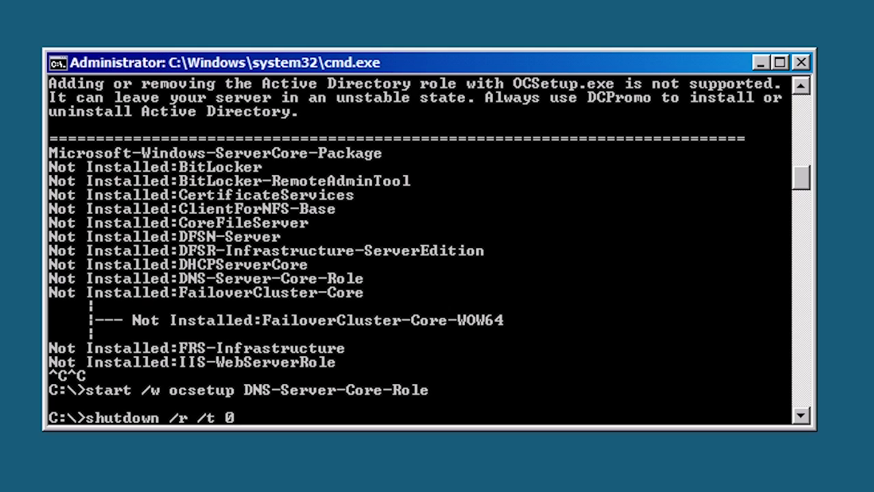
pyautogui.press('Return')
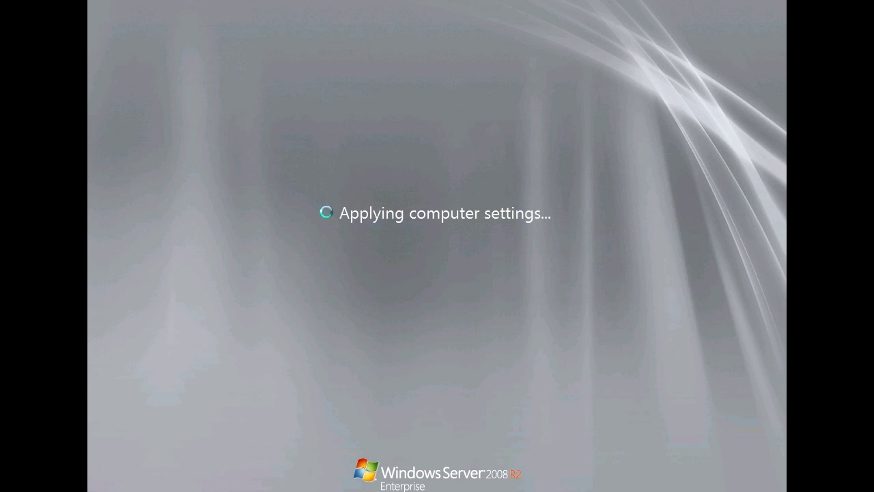
# After logging back on, run ipconfig /all from C:\ to confirm dc2, 192.168.1.2 and fd00:0:0:1::2.
pyautogui.press('Return')
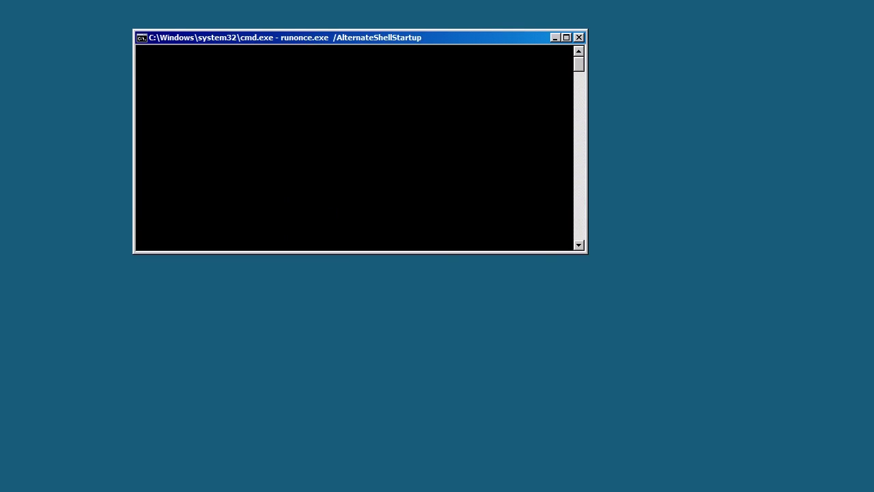
pyautogui.write('cd \\')
pyautogui.press('Return')
pyautogui.write('ipconfig')
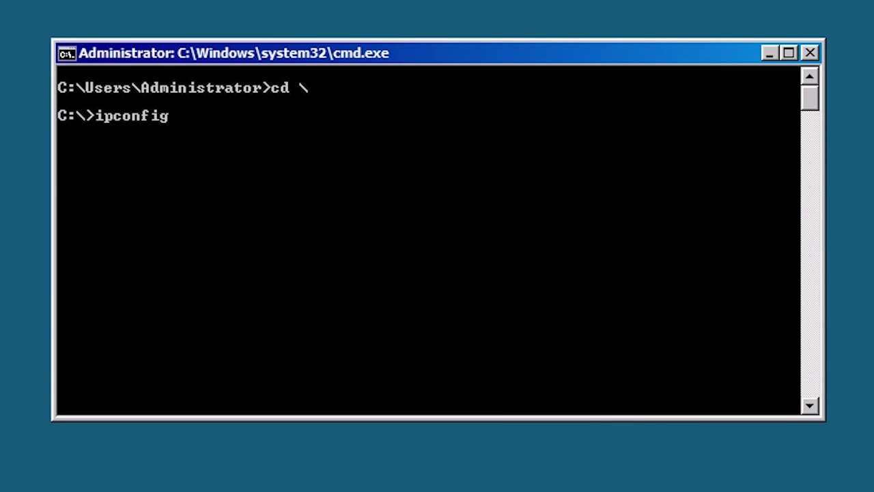
pyautogui.write(' /all | more')
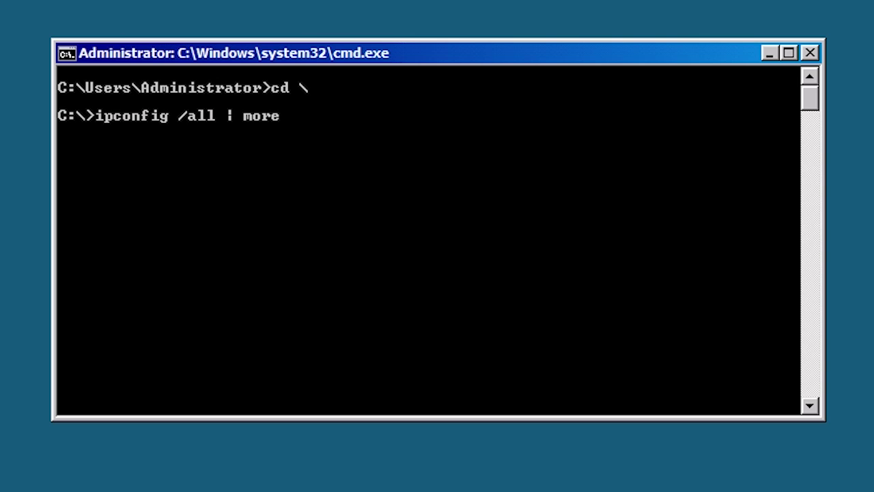
pyautogui.press('Return')
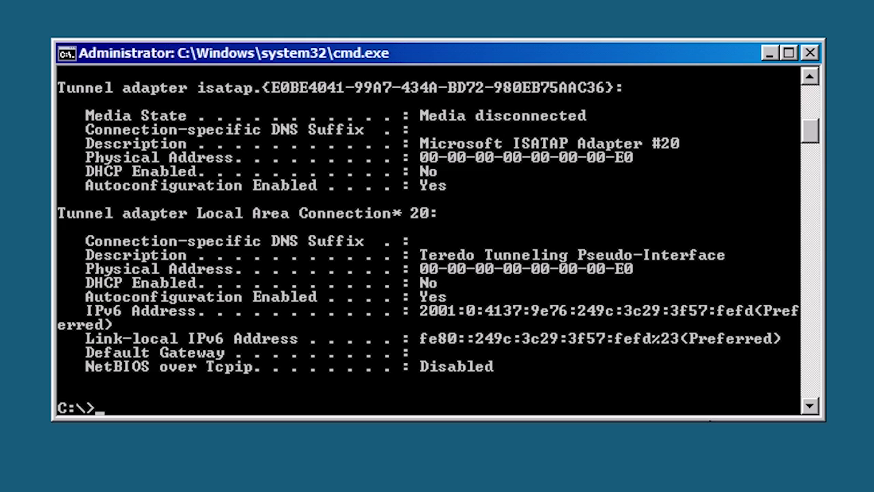
# Map \\dc1\it as drive Z:, copy z:\dc1.txt to c:\dc2.txt, and open c:\dc2.txt in Notepad.
pyautogui.write('net use * \\\\dc1\\it')
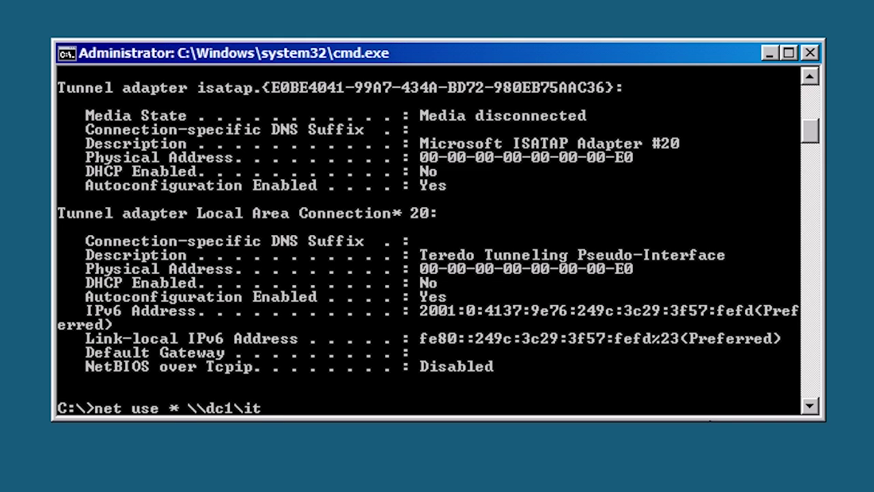
pyautogui.press('Return')
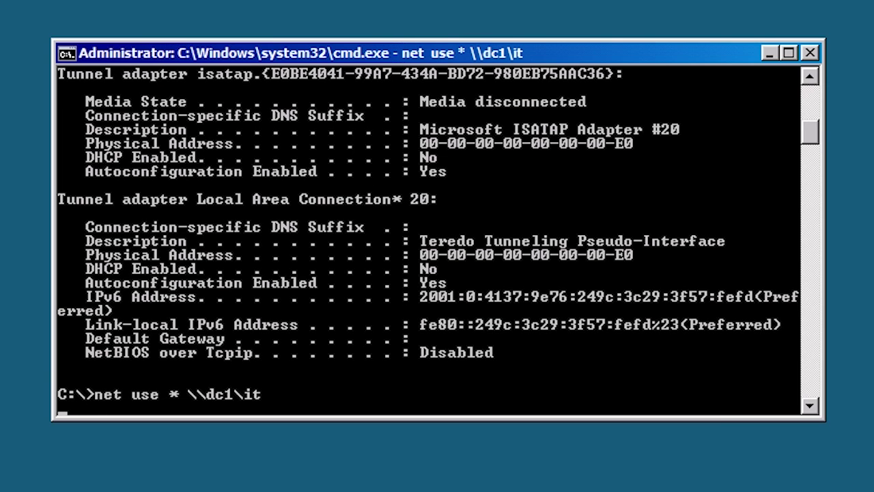
pyautogui.write('copy z:\\')
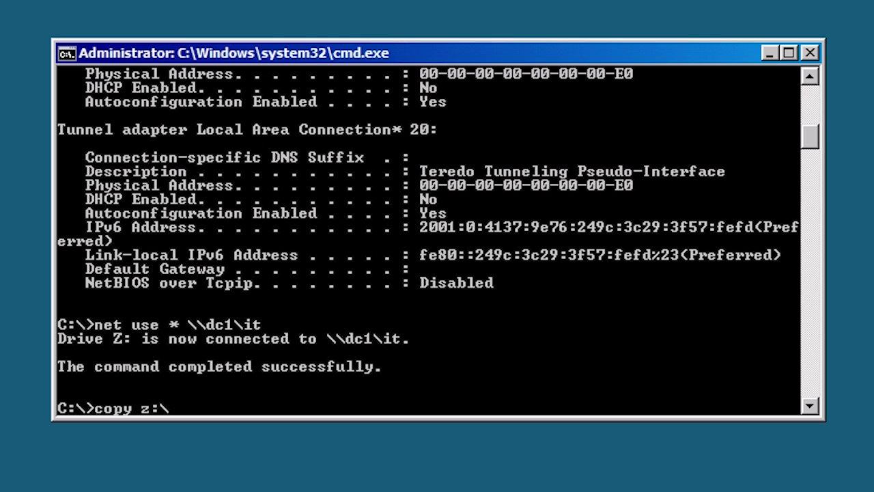
pyautogui.write('dc1.txt c:\\dc')
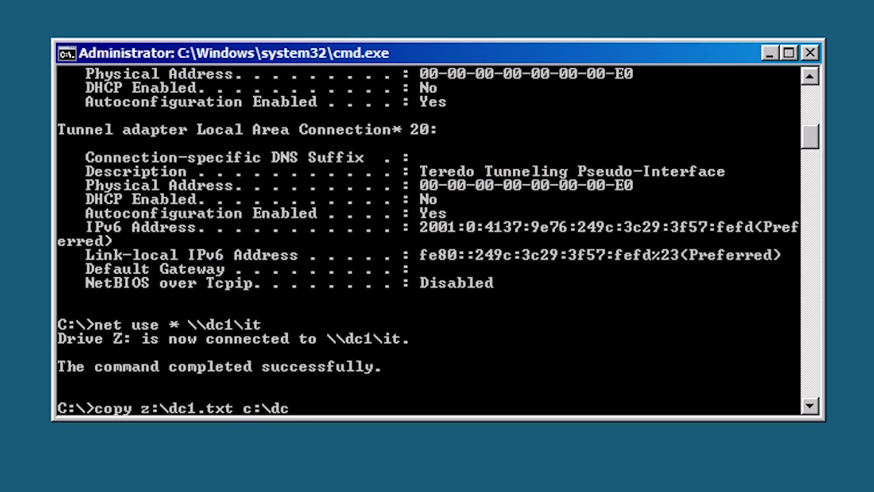
pyautogui.write('2.txt')
pyautogui.press('Return')
pyautogui.write('n')
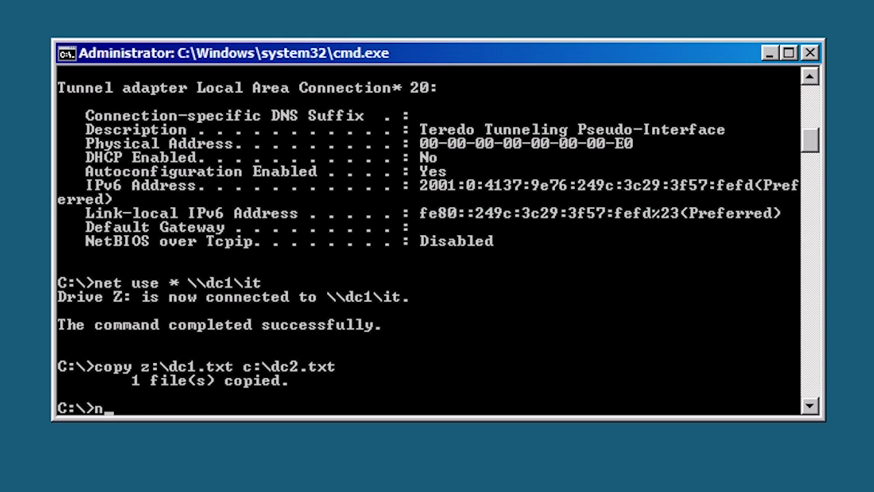
pyautogui.write('otepad c:\\dc2.txt')
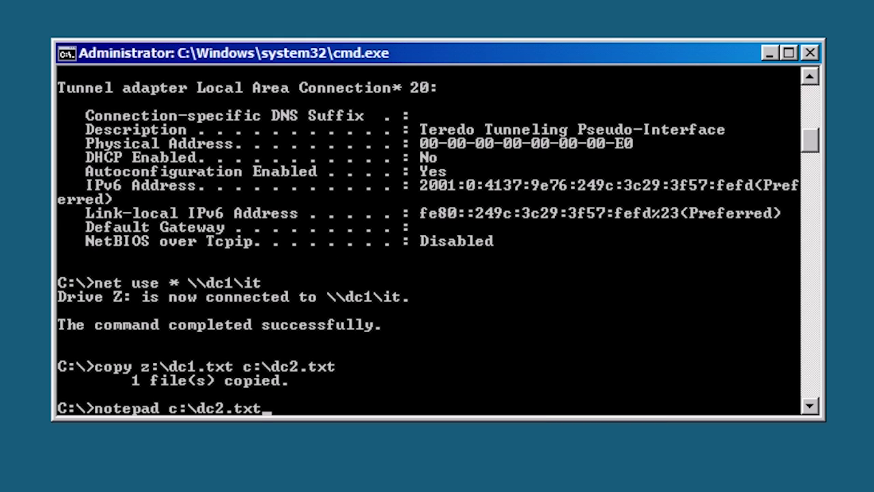
pyautogui.press('Return')
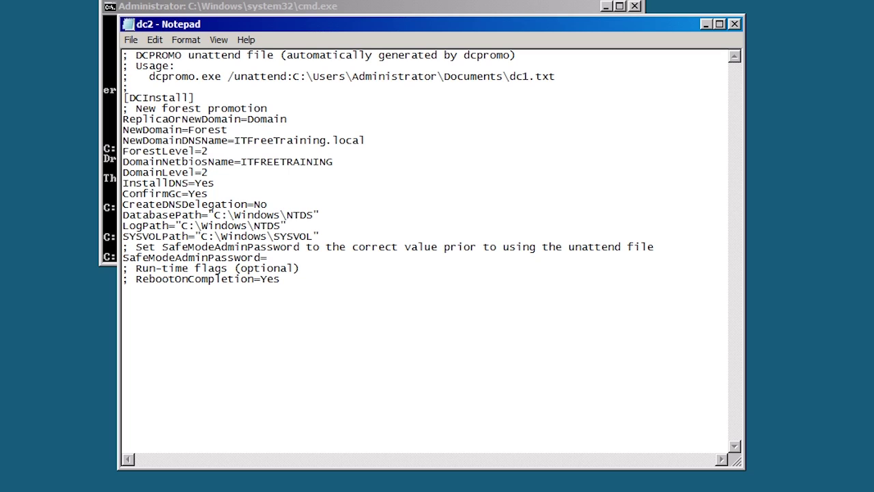
# Set ReplicaOrNewDomain=replica, comment out the NewDomain line, and rename NewDomainDNSName to ReplicaDomainDNSName.
pyautogui.press('Down')
pyautogui.press('Down')
pyautogui.press('Down')
pyautogui.press('Down')
pyautogui.press('Down')
pyautogui.press('Down')
pyautogui.press('End')
pyautogui.press('BackSpace')
pyautogui.press('BackSpace')
pyautogui.press('BackSpace')
pyautogui.press('BackSpace')
pyautogui.press('BackSpace')
pyautogui.press('BackSpace')
pyautogui.write('replica')
pyautogui.press('Down')
pyautogui.press('Home')
pyautogui.write(';')
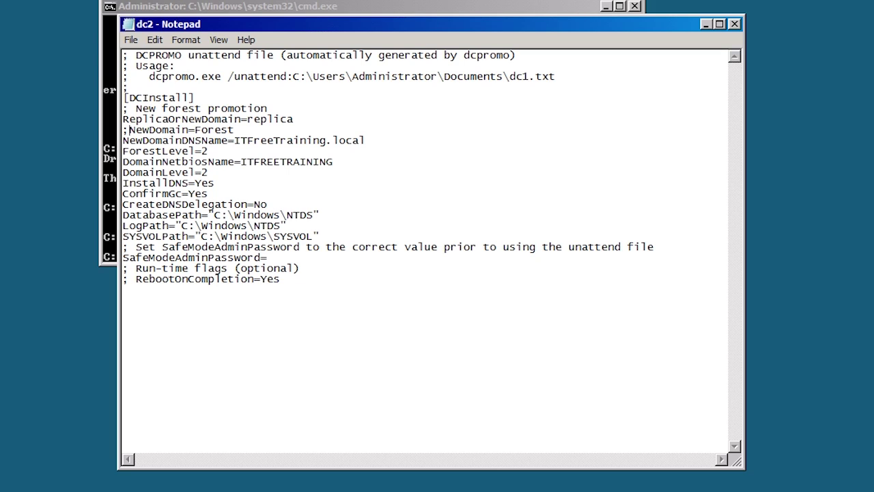
pyautogui.press('Down')
pyautogui.press('Home')
pyautogui.hotkey('shift', 'Right')
pyautogui.hotkey('shift', 'Right')
pyautogui.hotkey('shift', 'Right')
pyautogui.hotkey('shift', 'Right')
pyautogui.hotkey('shift', 'Right')
pyautogui.hotkey('shift', 'Right')
pyautogui.hotkey('shift', 'Right')
pyautogui.hotkey('shift', 'Right')
pyautogui.hotkey('shift', 'Right')
pyautogui.hotkey('shift', 'Right')
pyautogui.hotkey('shift', 'Right')
pyautogui.hotkey('shift', 'Right')
pyautogui.hotkey('shift', 'Right')
pyautogui.hotkey('shift', 'Right')
pyautogui.hotkey('shift', 'Right')
pyautogui.hotkey('shift', 'Right')
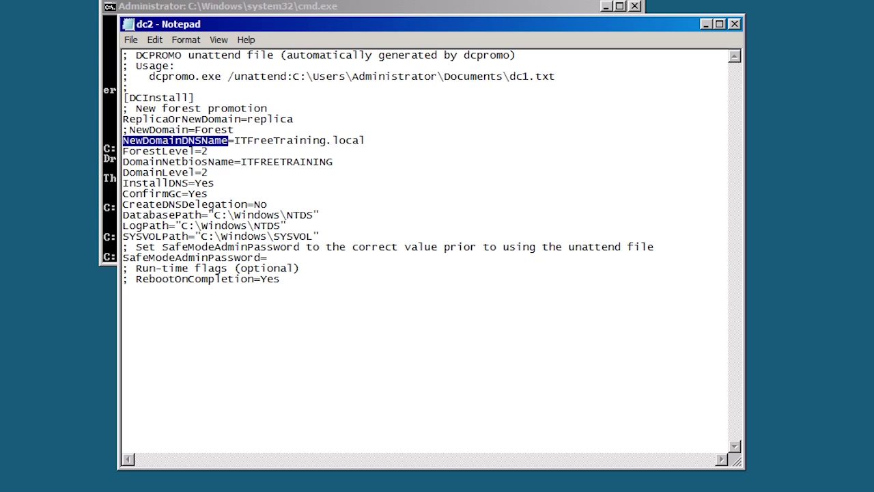
pyautogui.write('Repl')
pyautogui.write('icaDomainDNS')
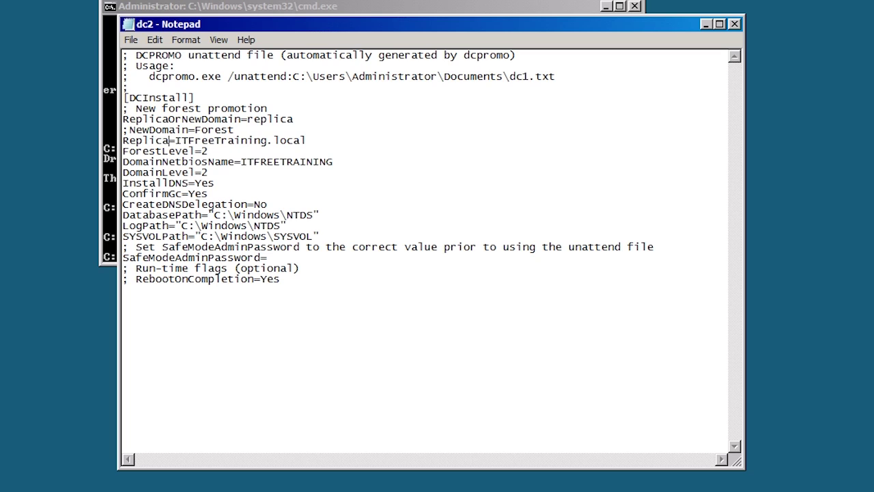
pyautogui.write('Name')
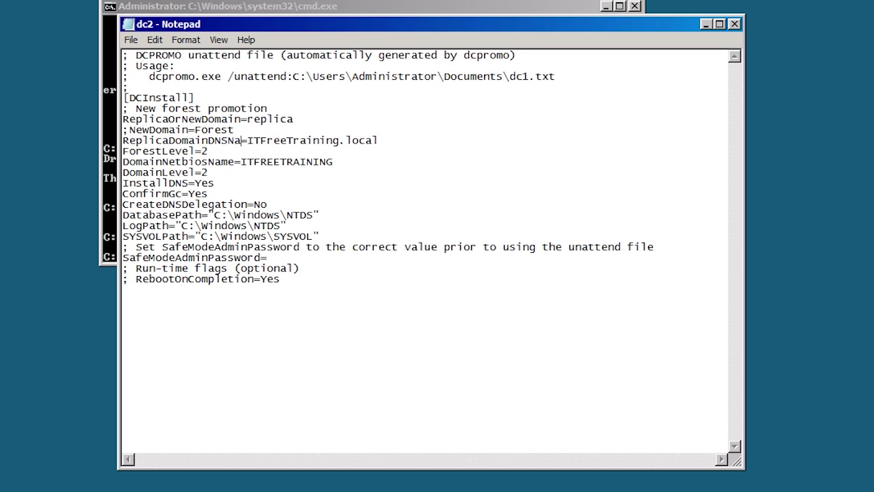
# Add UserDomain=ITFreeTraining.local, UserName=administrator and Password lines, and fill in the safe-mode admin password.
pyautogui.click(320, 236)
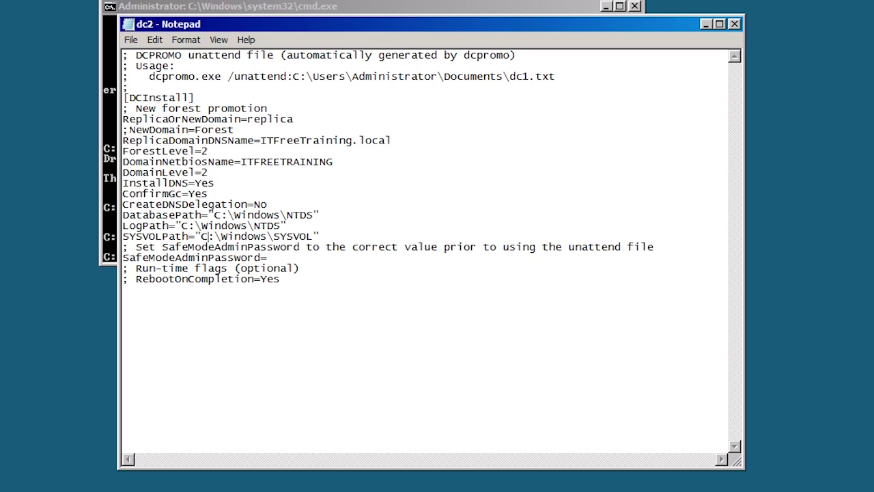
pyautogui.press('Return')
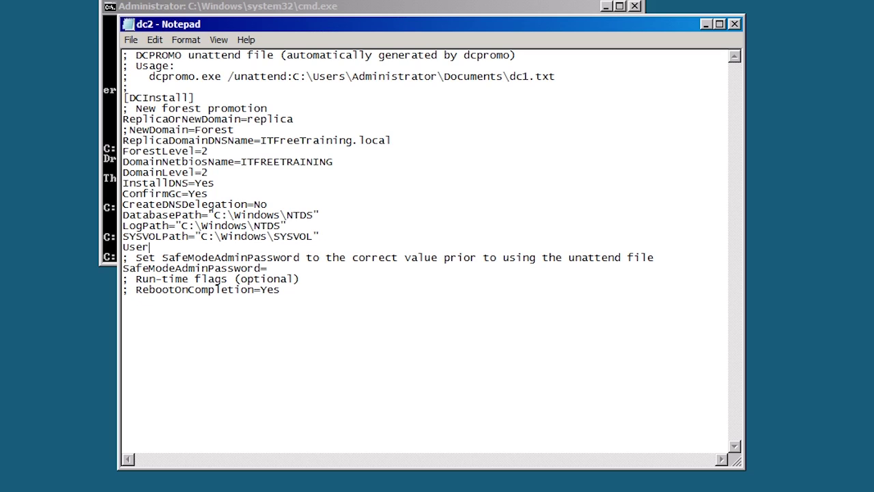
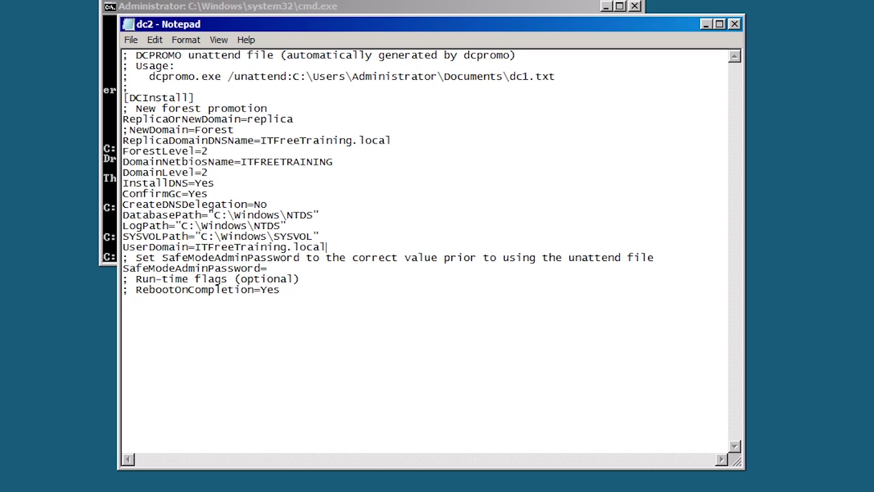
pyautogui.press('Return')
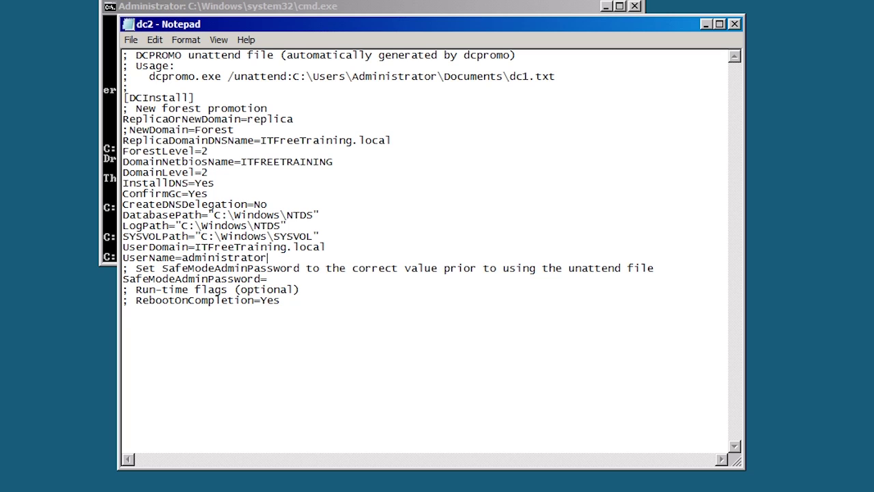
pyautogui.press('Return')
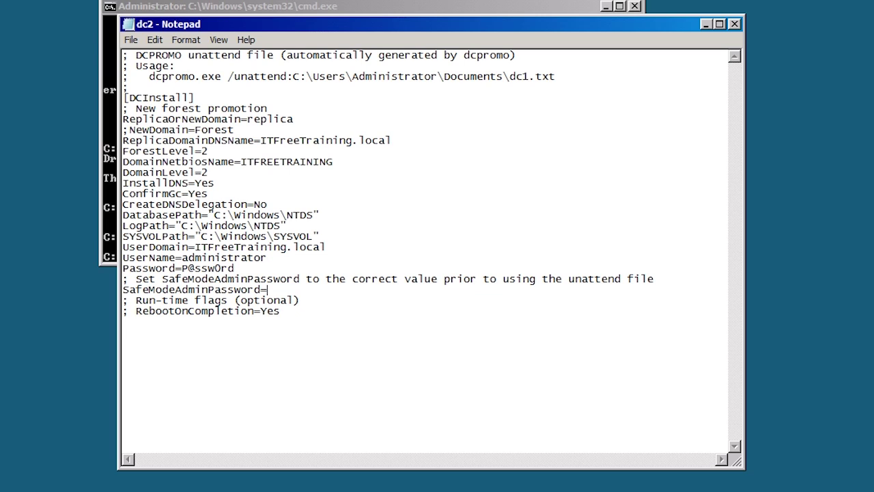
# Save dc2.txt, close Notepad, and enter dcpromo /unattend:c:\dc2.txt at the prompt without running it.
pyautogui.hotkey('alt', 'f')
pyautogui.press('Up')
pyautogui.press('Return')
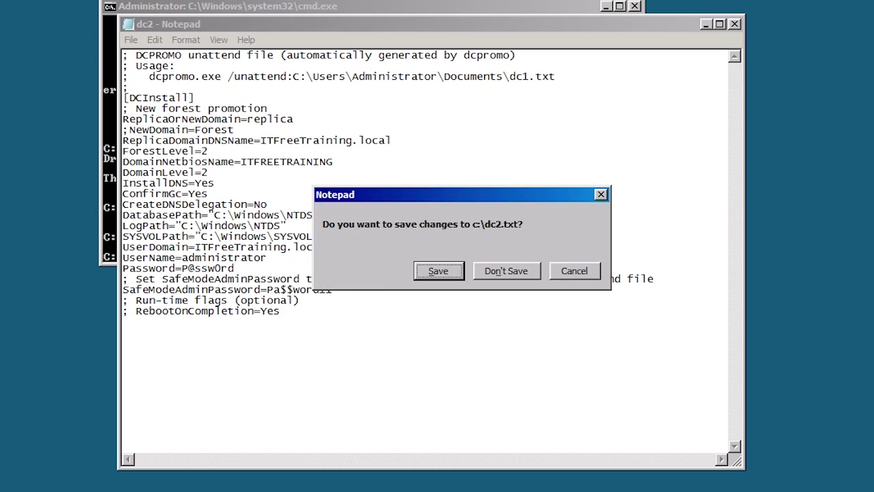
pyautogui.press('Return')
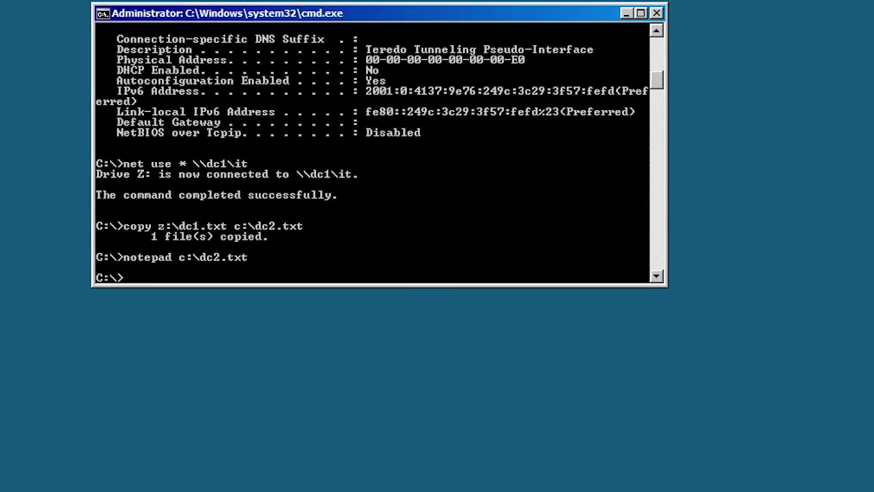
pyautogui.write('d')
pyautogui.write('cpromo ')
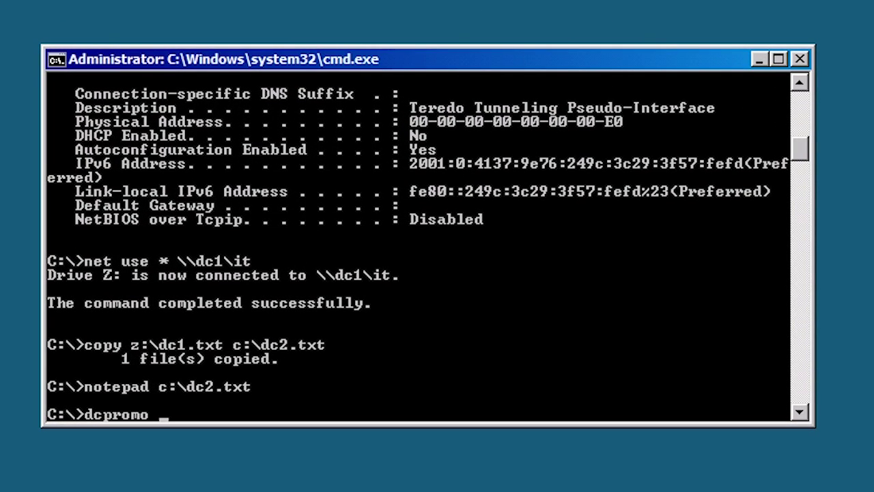
pyautogui.write('/unatt')
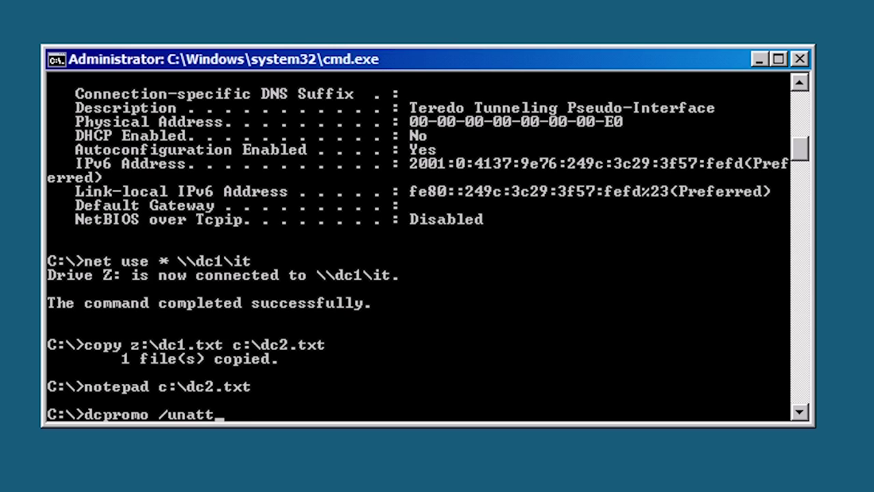
pyautogui.write('end:c:\\dc2.txt')
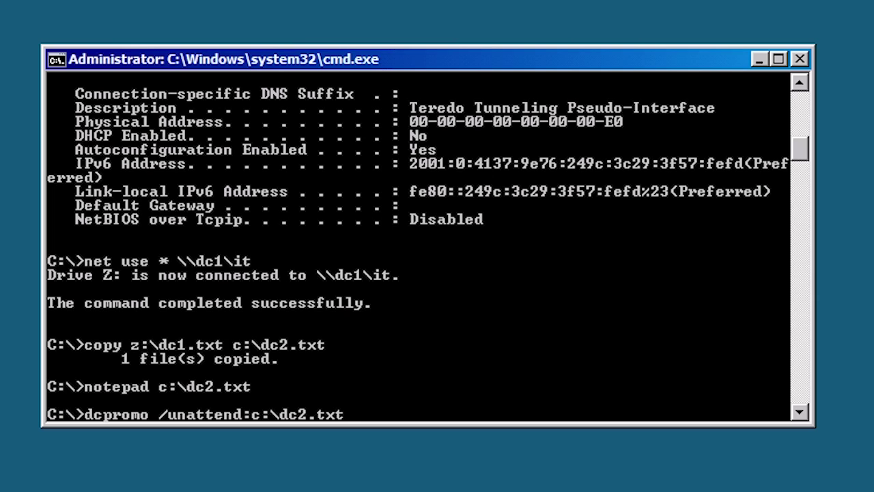
# Replace /unattend with /replicaOrnewDomain:replica /replicaDomainDNSName:ITFreeTraining.local /ConfirmGC:yes plus domain credentials and safe-mode password.
pyautogui.press('BackSpace')
pyautogui.press('BackSpace')
pyautogui.press('BackSpace')
pyautogui.press('BackSpace')
pyautogui.press('BackSpace')
pyautogui.press('BackSpace')
pyautogui.press('BackSpace')
pyautogui.press('BackSpace')
pyautogui.press('BackSpace')
pyautogui.press('BackSpace')
pyautogui.press('BackSpace')
pyautogui.press('BackSpace')
pyautogui.press('BackSpace')
pyautogui.press('BackSpace')
pyautogui.press('BackSpace')
pyautogui.press('BackSpace')
pyautogui.press('BackSpace')
pyautogui.press('BackSpace')
pyautogui.press('BackSpace')
pyautogui.press('BackSpace')
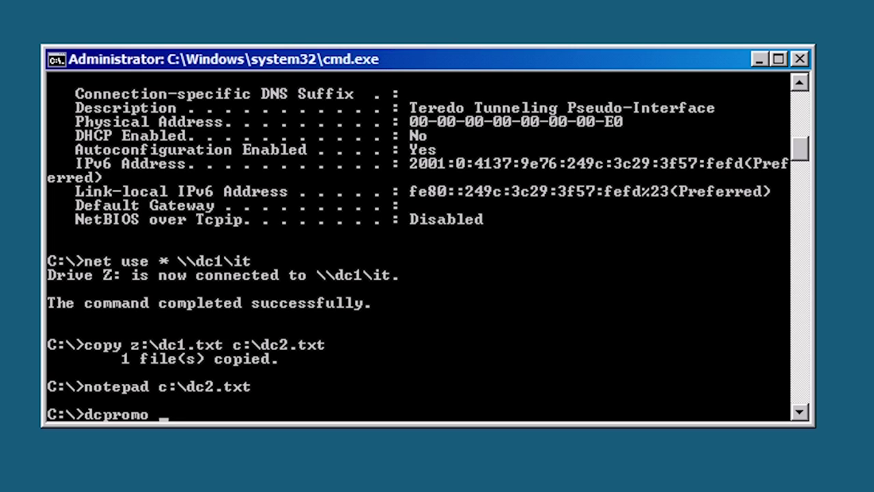
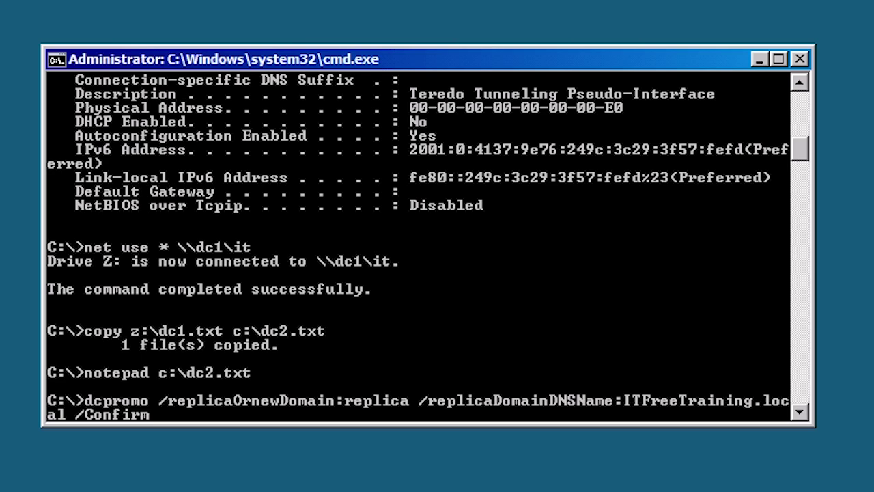
pyautogui.press('BackSpace')
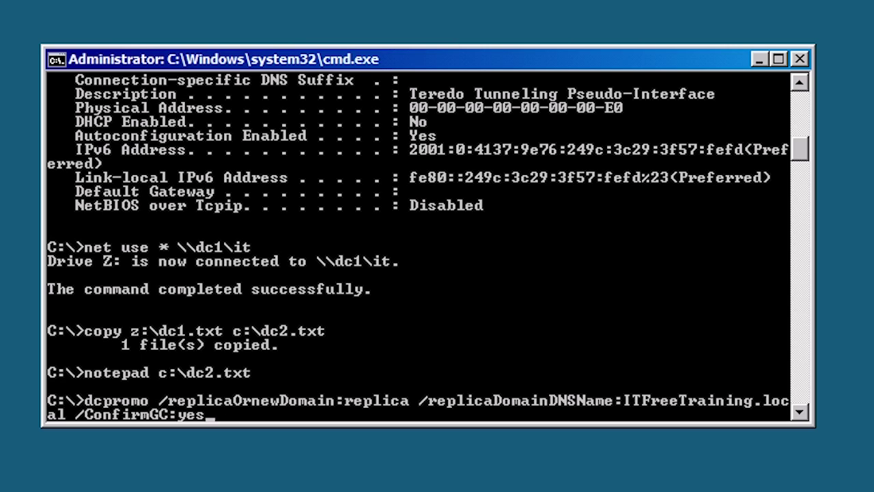
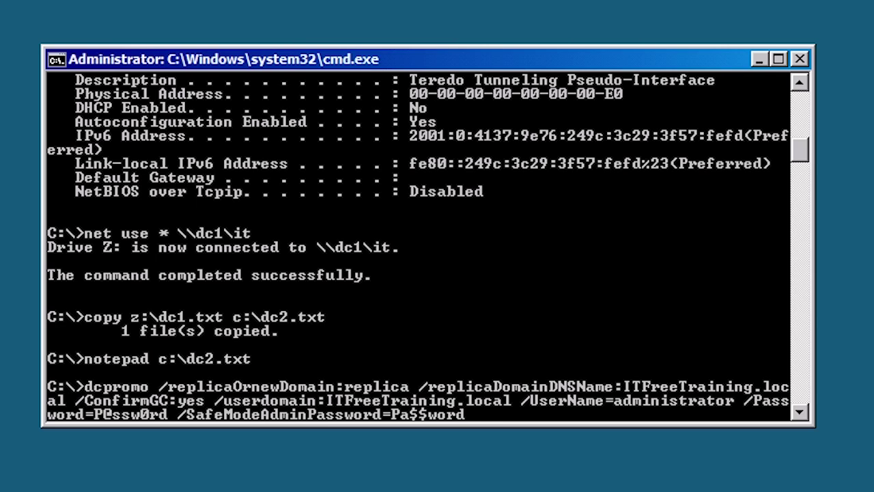
# Run the dcpromo replica promotion and let the server install AD DS and reboot.
pyautogui.press('Return')
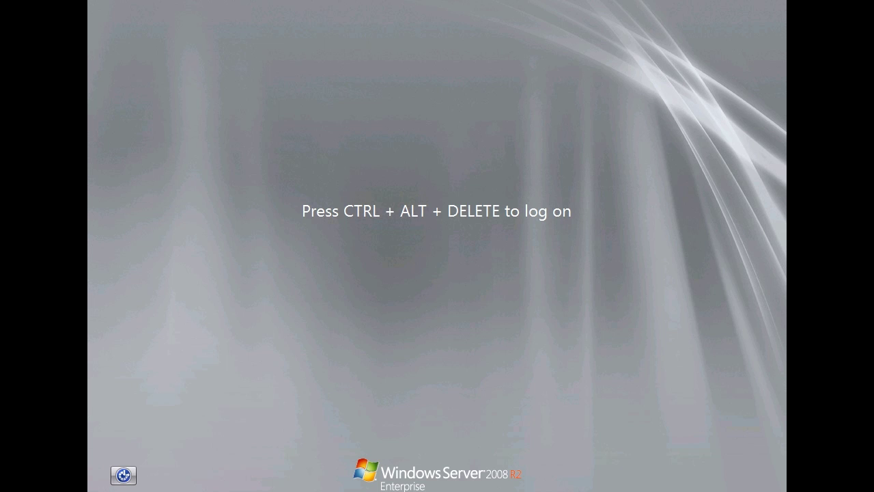
# Log on to the rebooted server as the domain Administrator using the account password.
pyautogui.hotkey('ctrl', 'alt', 'Delete')
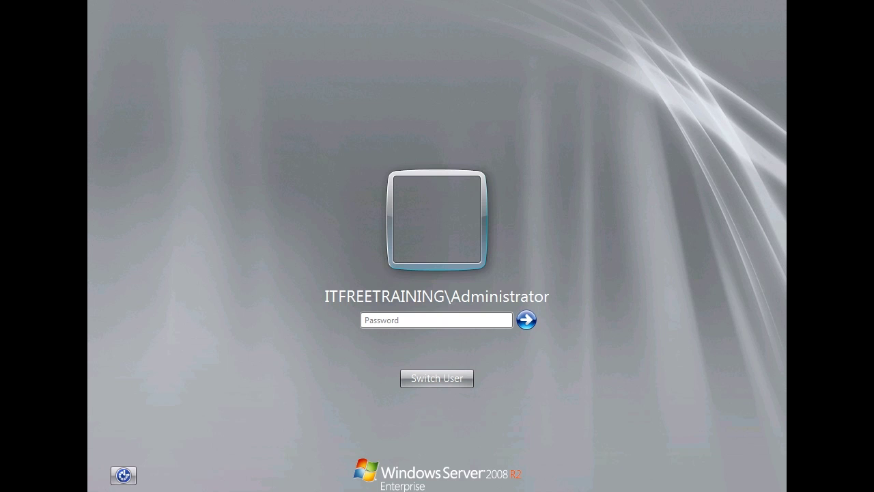
pyautogui.press('Return')
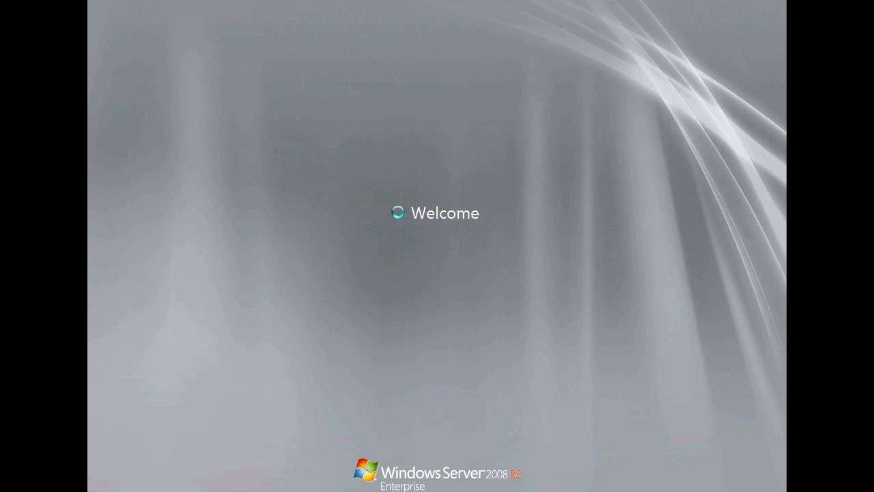